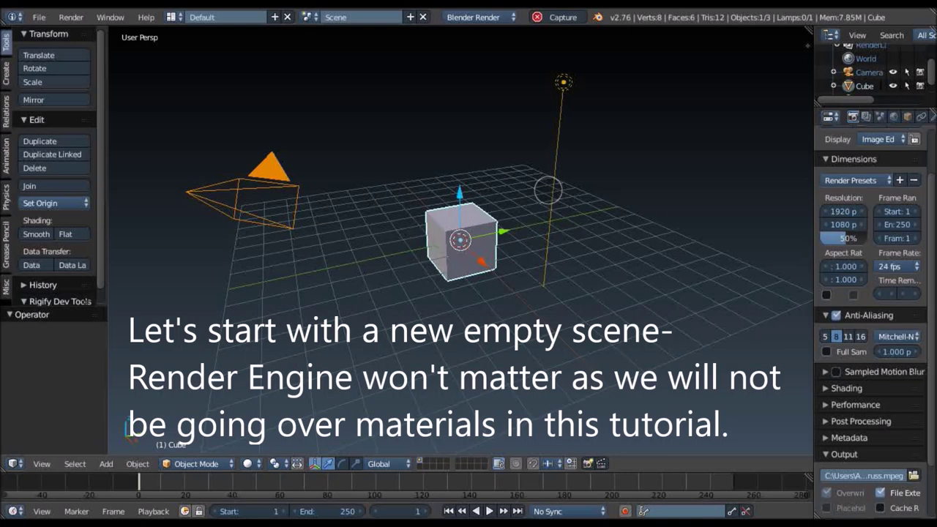
Step: Delete the default cube, camera and lamp, then zoom and orbit around the empty grid
middle_click_drag(469, 241, 292, 235)
key("a")
key("a")
key("Delete")
scroll(435, 195, "up", 3)
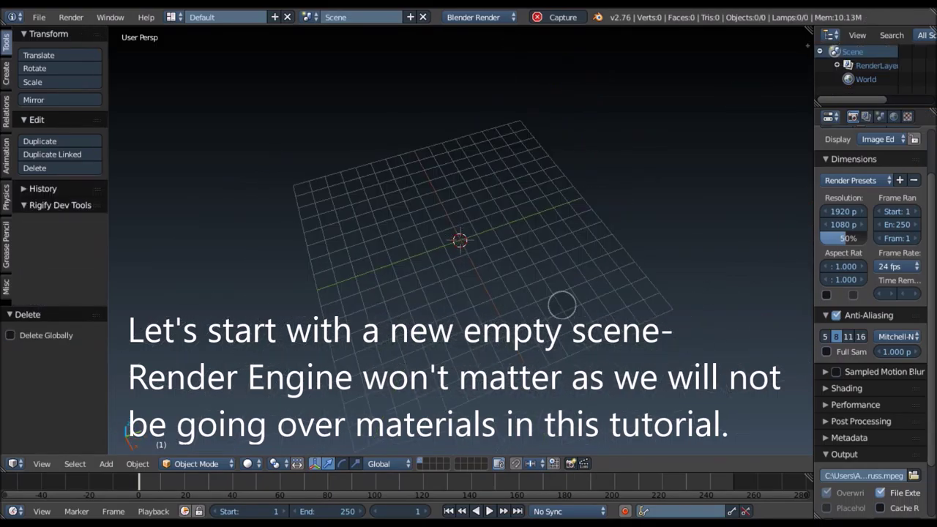
middle_click_drag(435, 195, 481, 251)
scroll(690, 256, "up", 2)
mouse_move(690, 256)
middle_mouse_down()
mouse_move(529, 294)
mouse_move(543, 310)
middle_mouse_up()
scroll(530, 294, "up", 2)
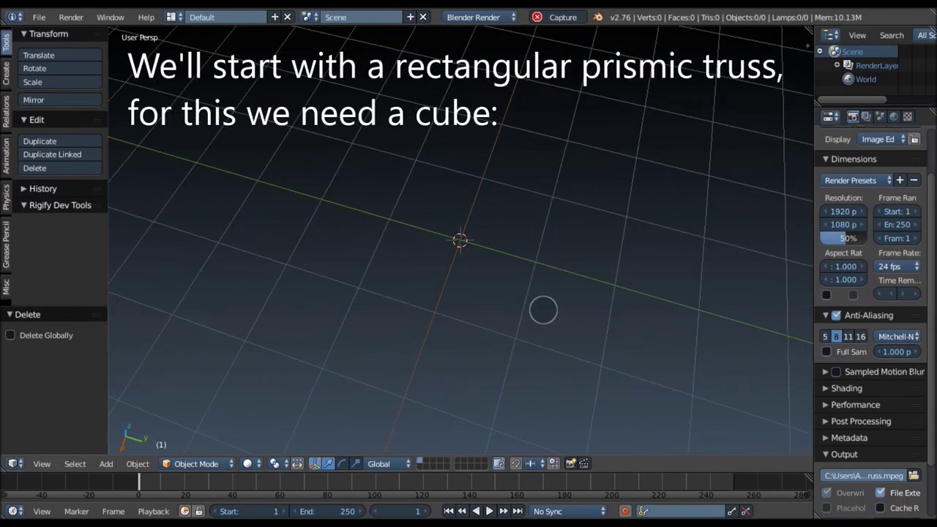
Step: Add a cube and scale it 2 along Z in Edit Mode
key("shift+a")
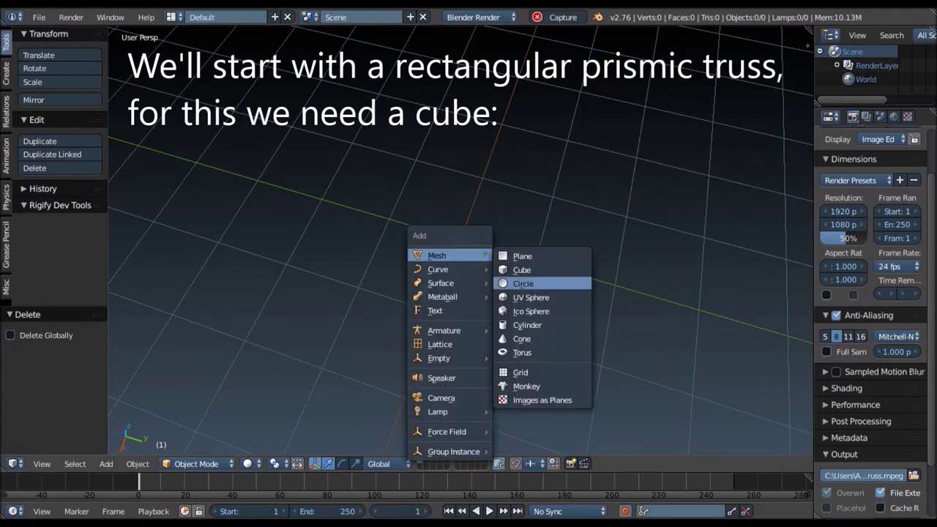
left_click(521, 269)
scroll(370, 299, "down", 3)
key("Tab")
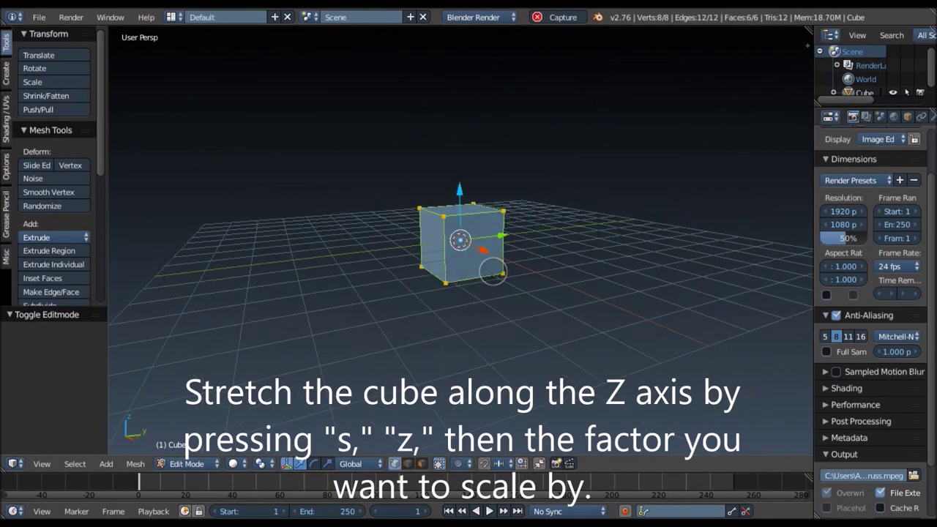
key("s")
type("z")
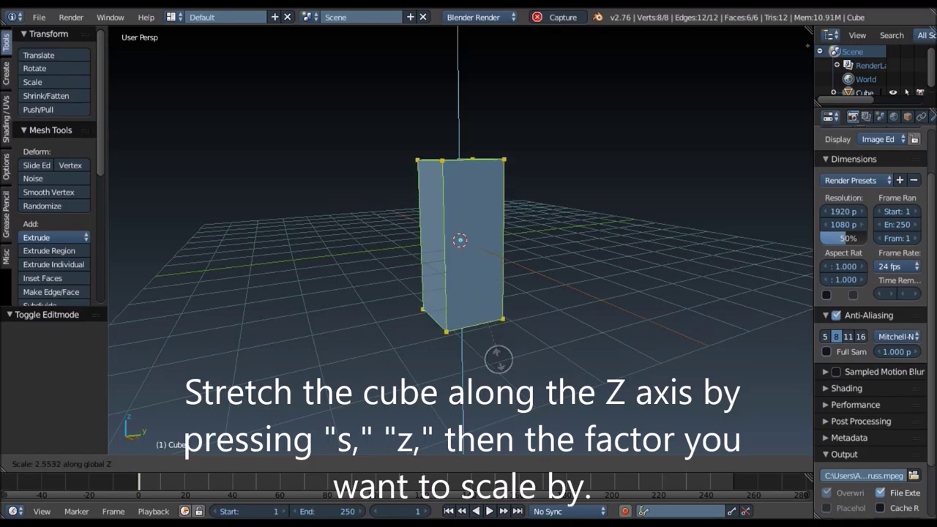
type("2")
key("Return")
mouse_move(498, 358)
middle_mouse_down()
mouse_move(512, 272)
mouse_move(464, 244)
mouse_move(512, 334)
mouse_move(603, 301)
mouse_move(517, 259)
middle_mouse_up()
Step: Scale the box 0.5 in X and Y, add two loop cuts, and show it as wireframe
key("s")
key("shift+z")
type(".5")
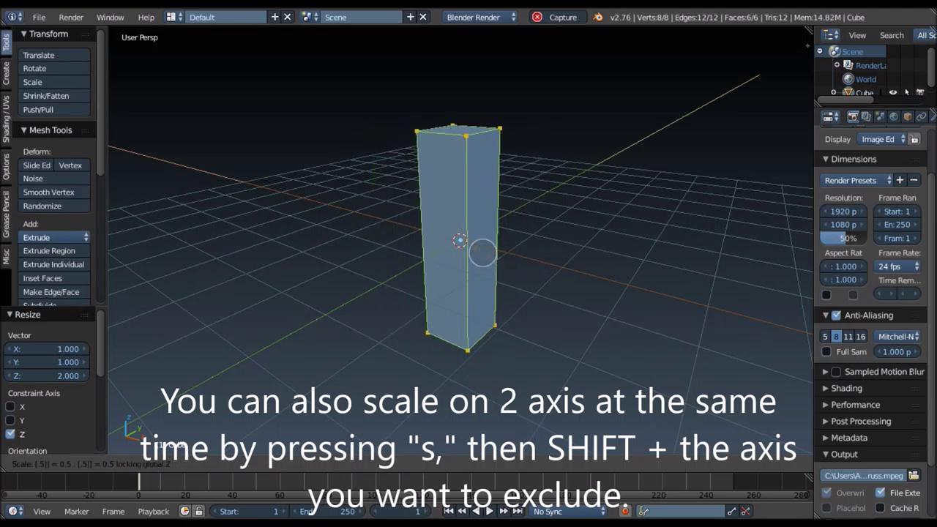
key("Return")
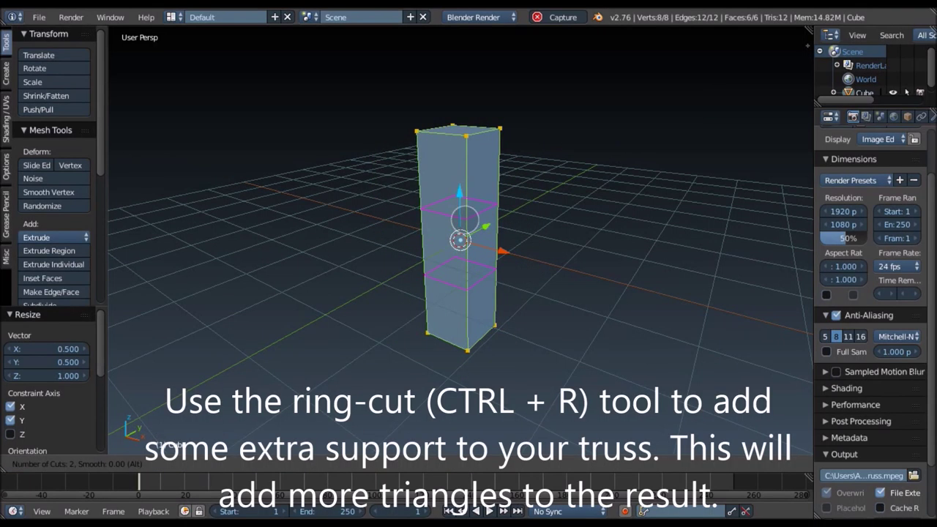
key("ctrl+r")
left_click(466, 218)
key("Tab")
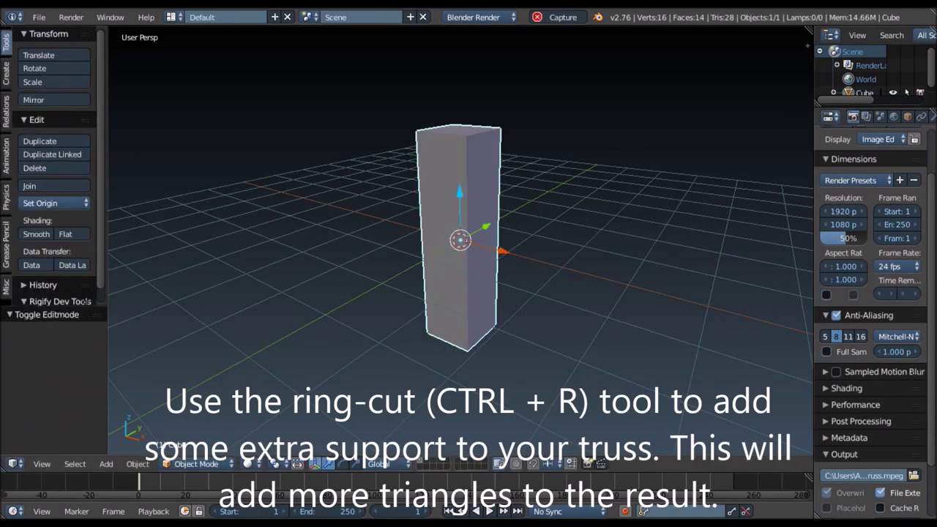
left_click_drag(814, 292, 748, 293)
key("z")
key("Tab")
key("Tab")
Step: Add a Triangulate modifier to the box and return to solid shading
middle_click_drag(487, 257, 512, 259)
left_click(869, 117)
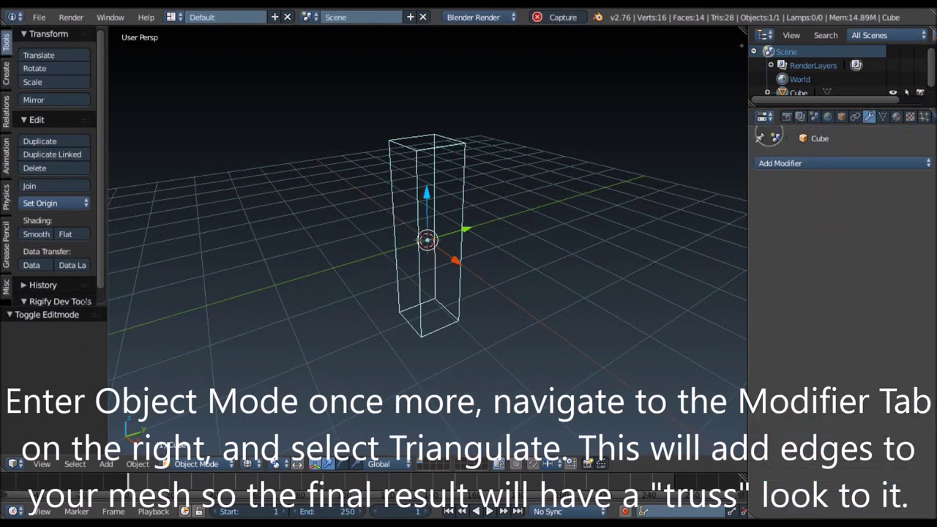
left_click(779, 167)
left_click(666, 396)
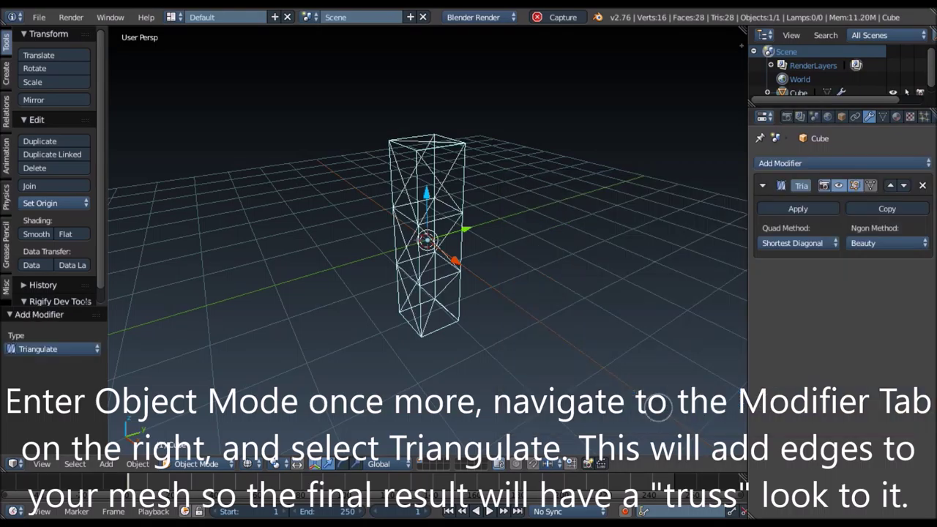
mouse_move(702, 330)
middle_mouse_down()
mouse_move(608, 344)
mouse_move(681, 330)
mouse_move(718, 288)
middle_mouse_up()
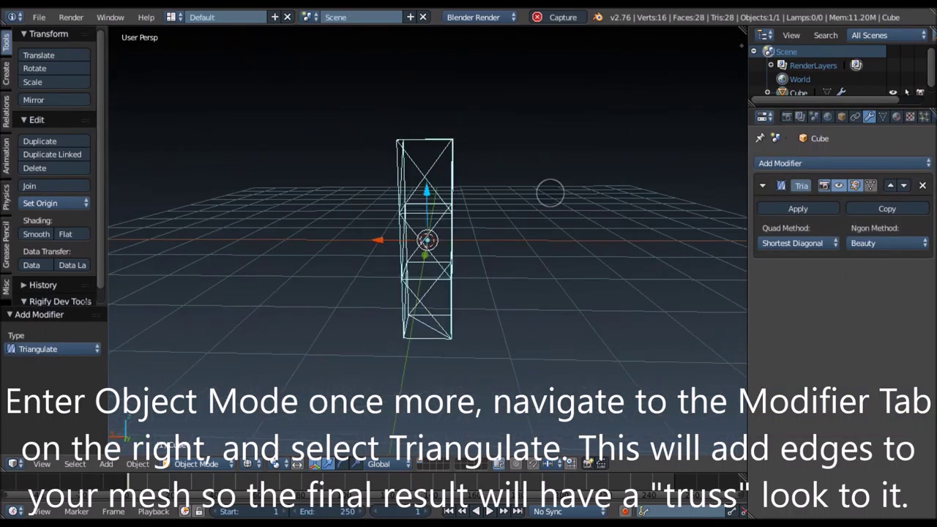
key("a")
left_click(790, 163)
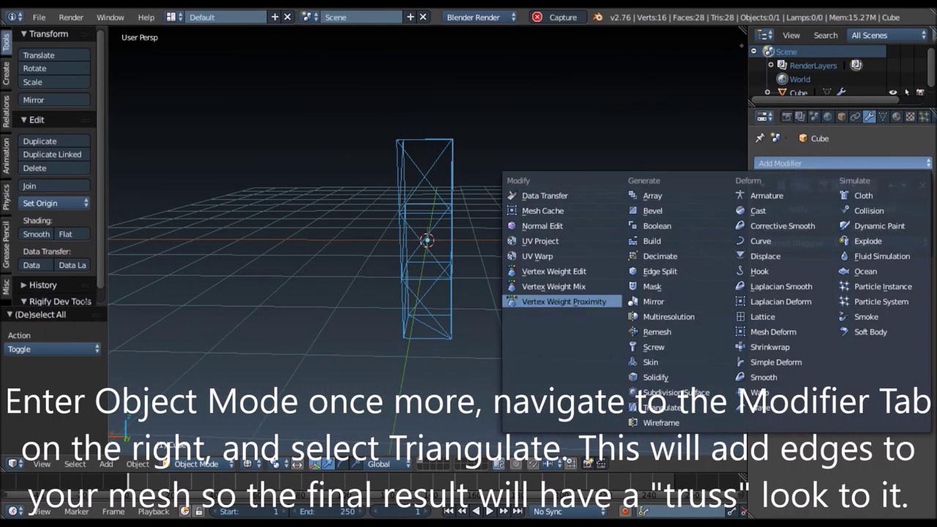
key("z")
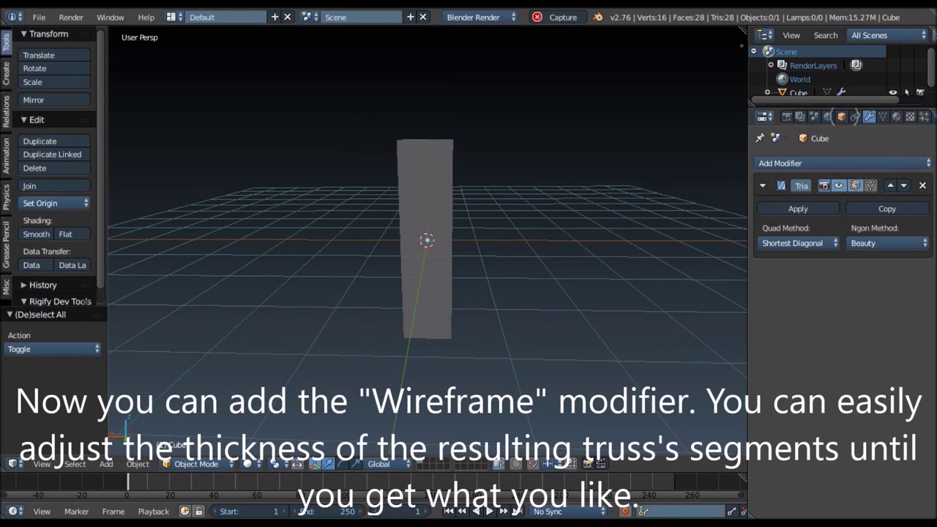
Step: Add a Wireframe modifier with thickness 0.05
left_click(816, 161)
left_click(651, 422)
mouse_move(486, 211)
middle_mouse_down()
mouse_move(481, 167)
mouse_move(537, 195)
middle_mouse_up()
left_click(781, 316)
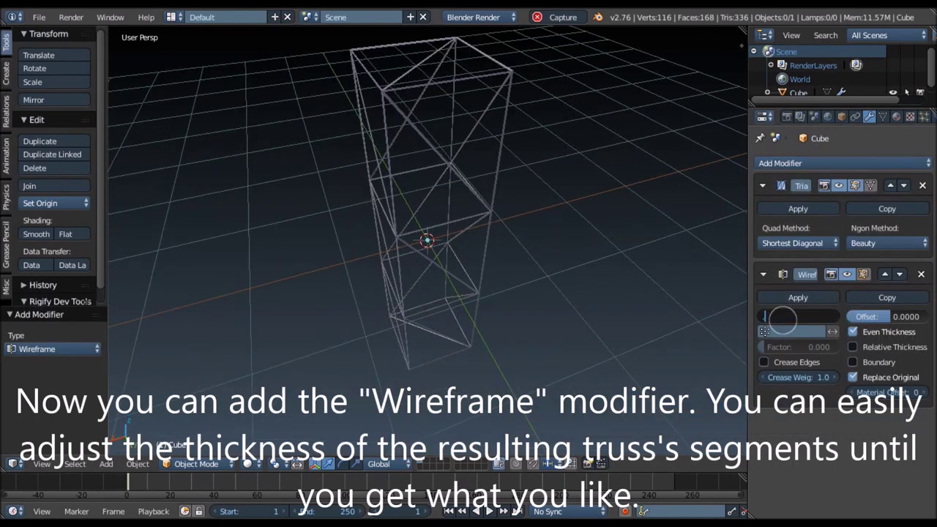
type("0")
key("Return")
type("5")
key("Return")
mouse_move(600, 307)
middle_mouse_down()
mouse_move(526, 270)
mouse_move(466, 217)
mouse_move(512, 212)
middle_mouse_up()
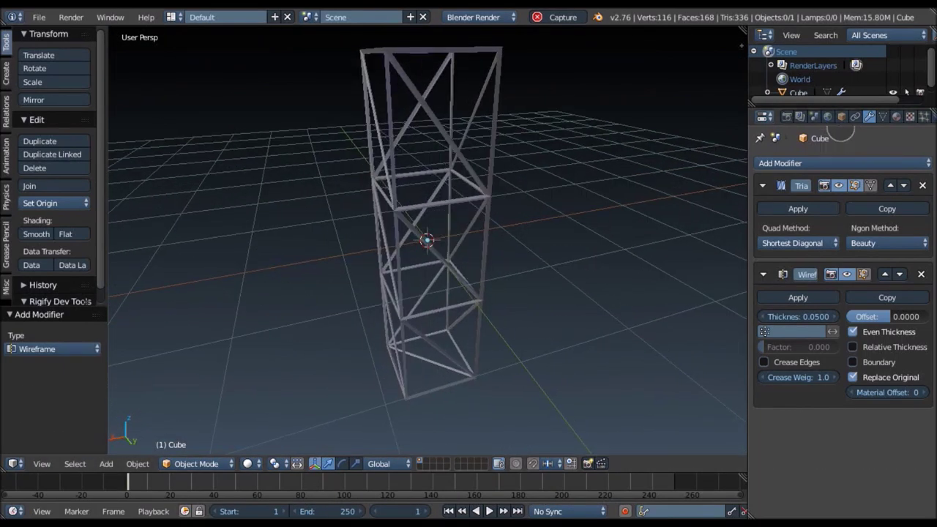
Step: Rename the object to RectangularPrismicTruss
left_click(840, 117)
left_click(842, 163)
type("RectangularPrismicTruss")
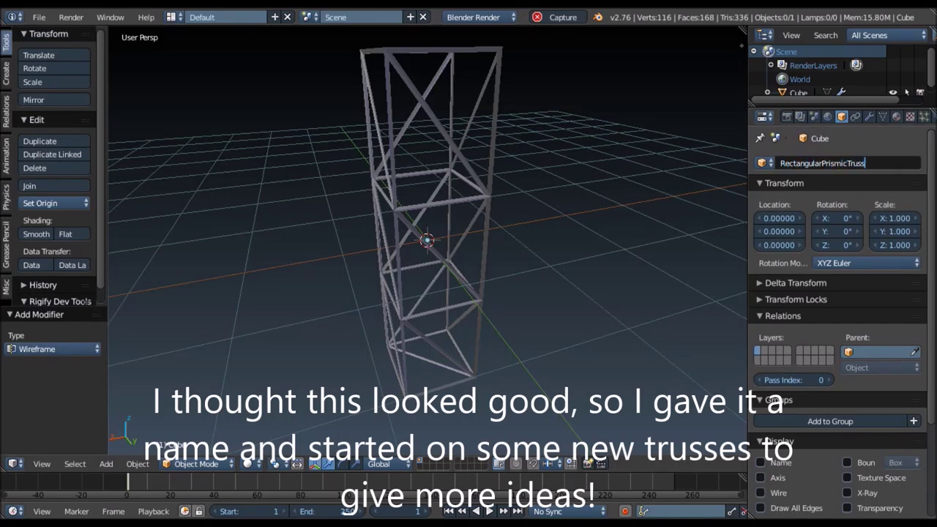
key("Return")
Step: Move the truss 5 units along X
key("a")
scroll(427, 241, "down", 4)
middle_click_drag(427, 242, 427, 264)
key("g")
key("x")
key("5")
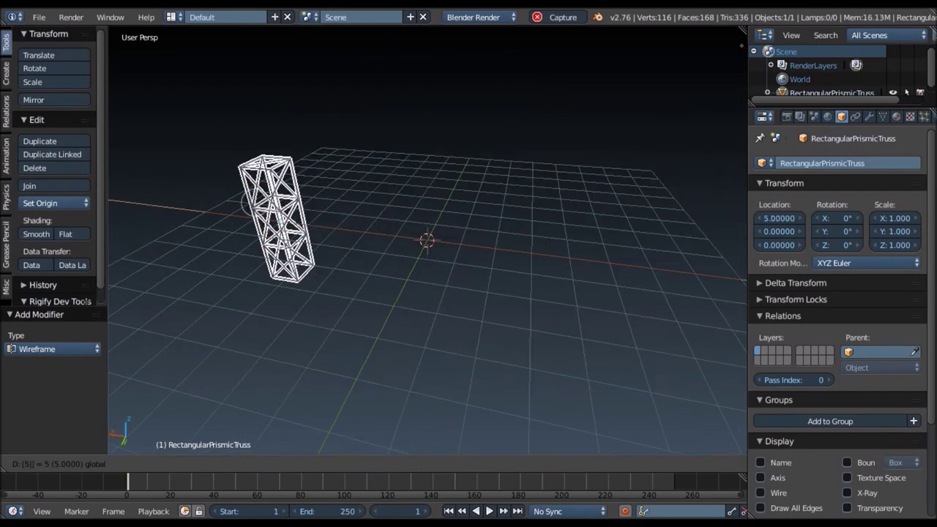
key("Return")
scroll(410, 234, "up", 3)
Step: Add a cylinder with 6 vertices, radius 0.75 and depth 4 at the origin
scroll(454, 235, "up", 3)
key("shift+a")
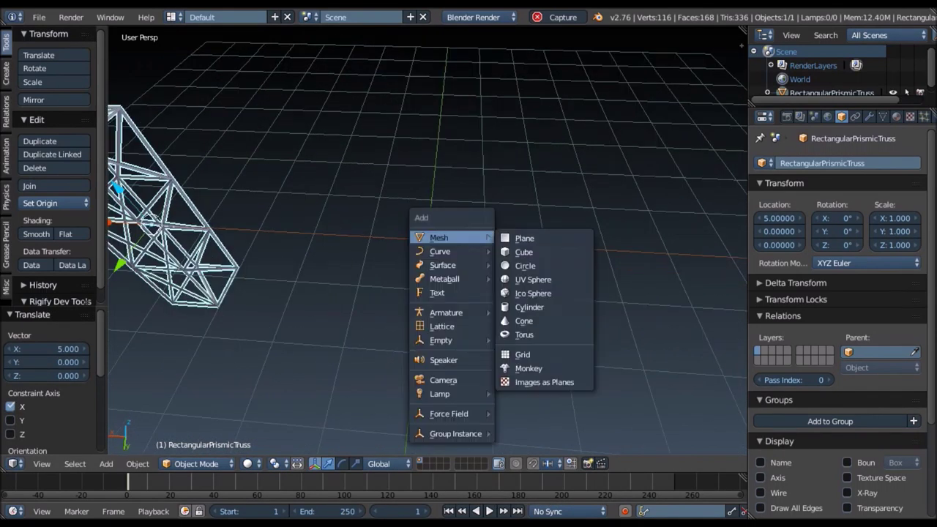
left_click(521, 307)
scroll(453, 309, "up", 4)
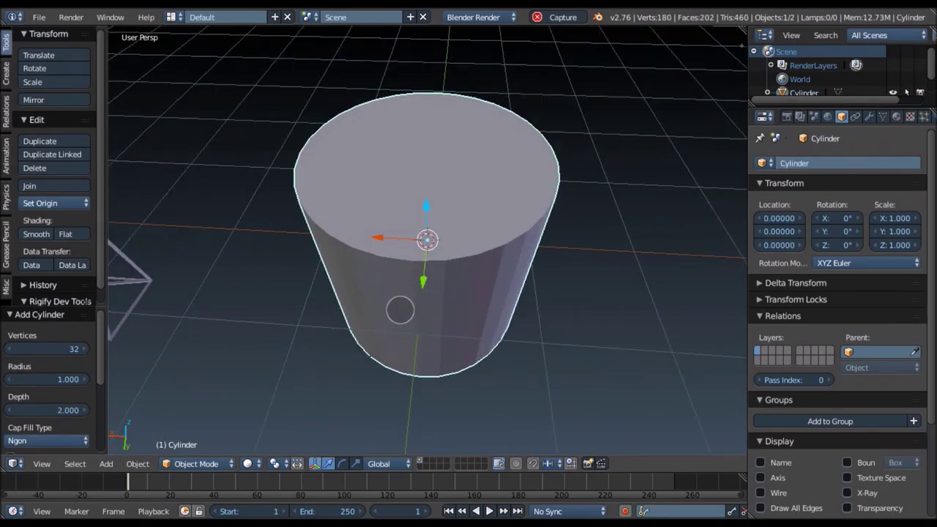
scroll(397, 310, "down", 2)
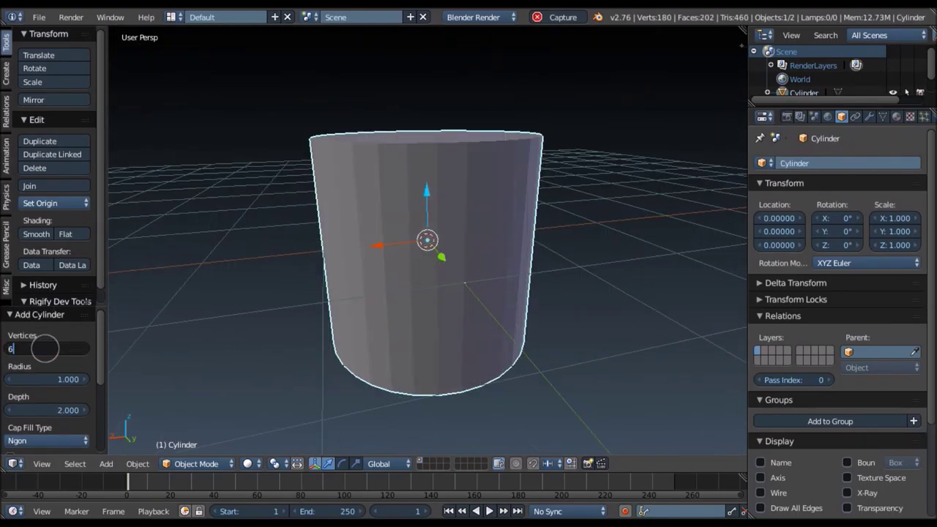
key("Return")
middle_click_drag(44, 348, 205, 277)
scroll(205, 277, "down", 3)
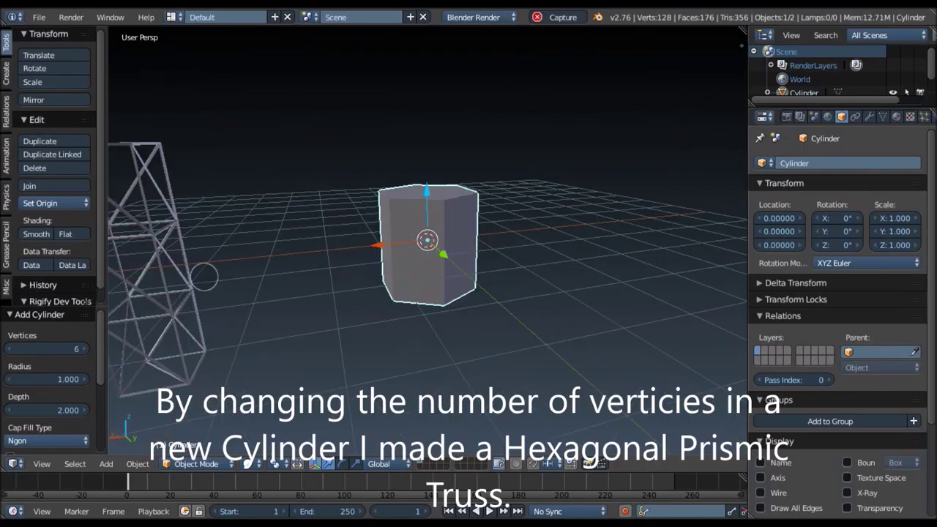
left_click(48, 379)
type("0.75")
key("Return")
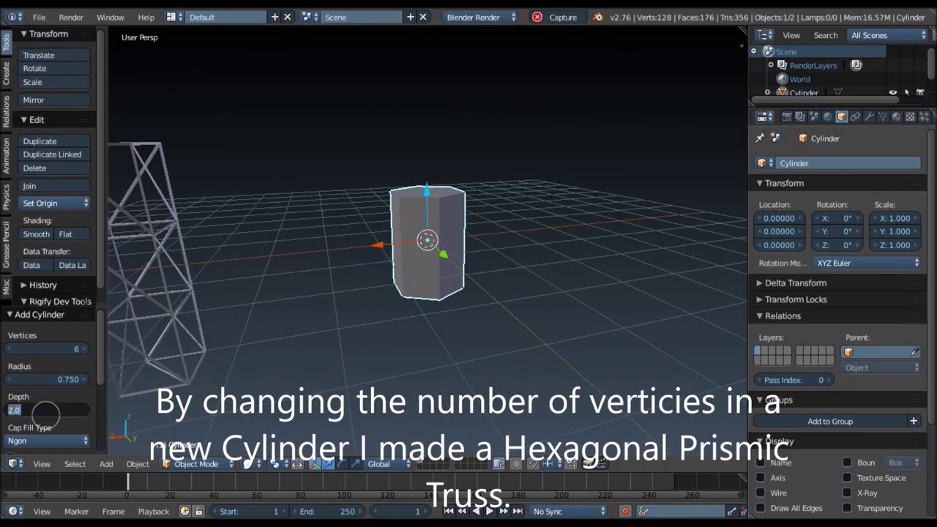
type("3")
key("Return")
type("4")
key("Return")
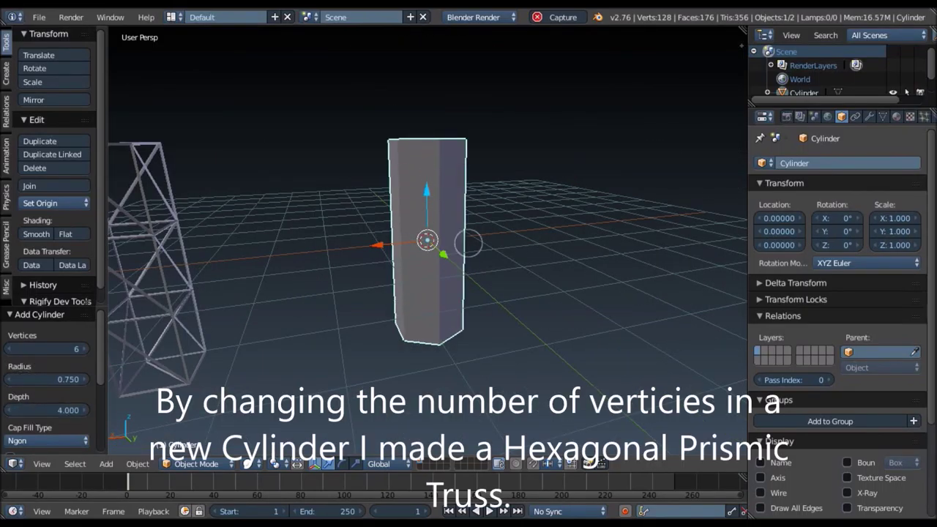
Step: Rename the cylinder to HexagonalPrismicTruss
left_click(834, 162)
type("Hexagona")
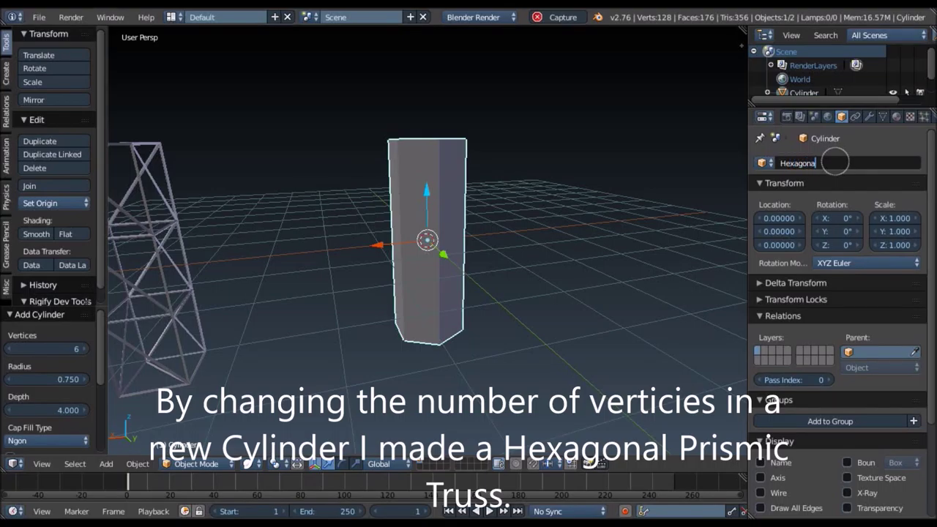
type("lPrismicTruss")
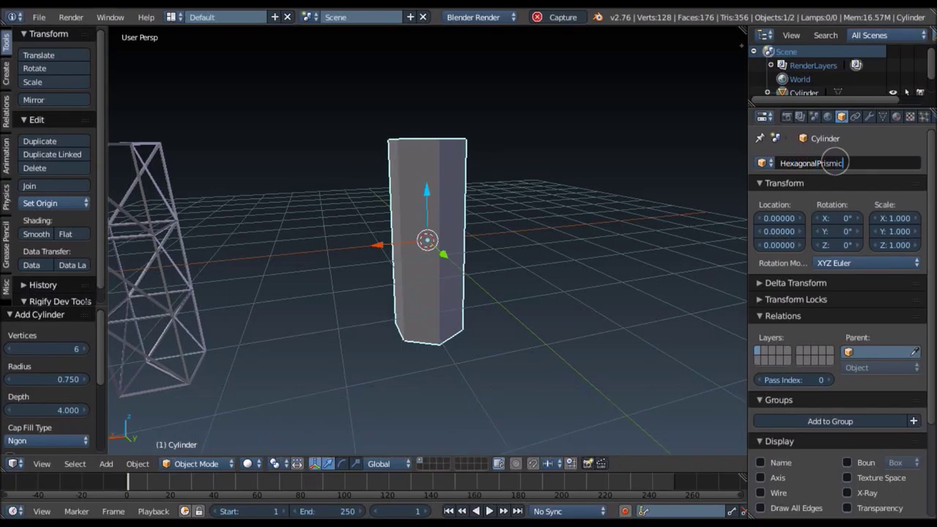
key("Return")
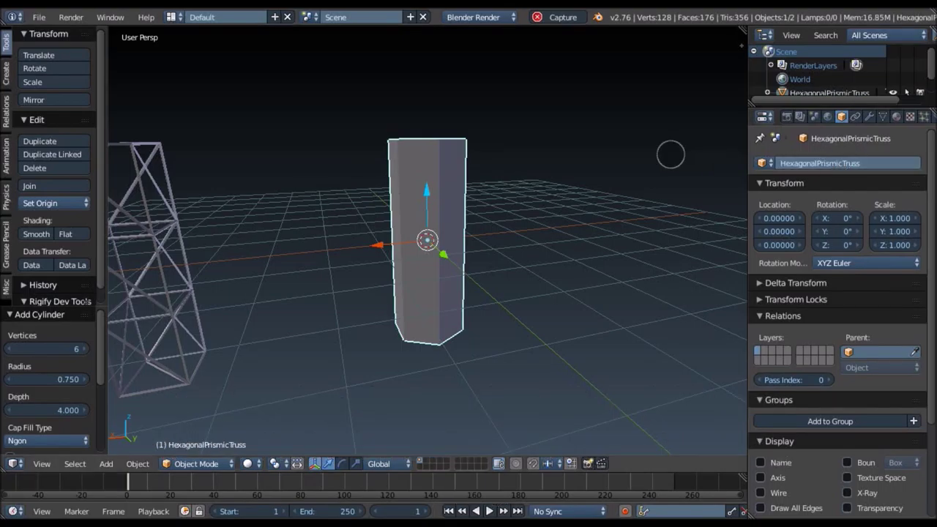
key("Tab")
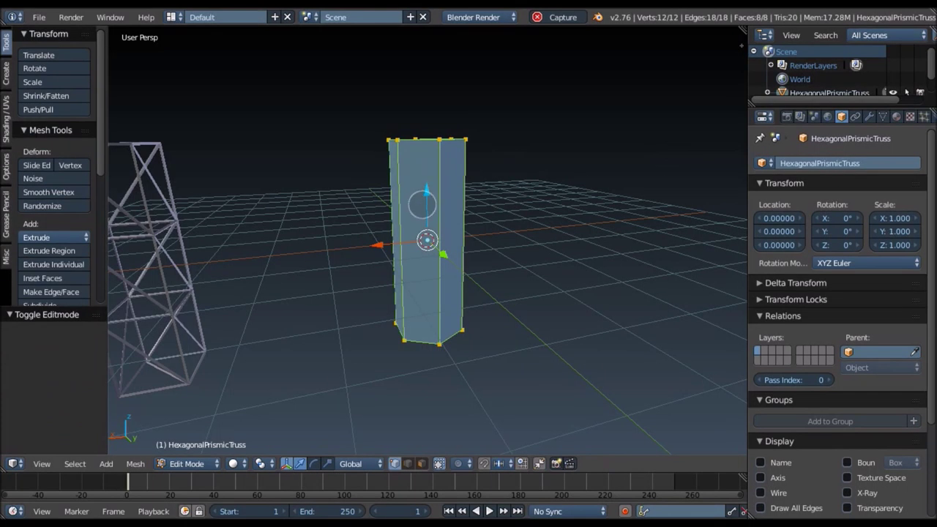
Step: Add a loop cut across the hexagonal prism
key("ctrl+r")
left_click(428, 234)
key("Tab")
key("Tab")
key("a")
key("Tab")
Step: Add Triangulate and Wireframe modifiers to the hexagonal prism
left_click(869, 116)
left_click(842, 163)
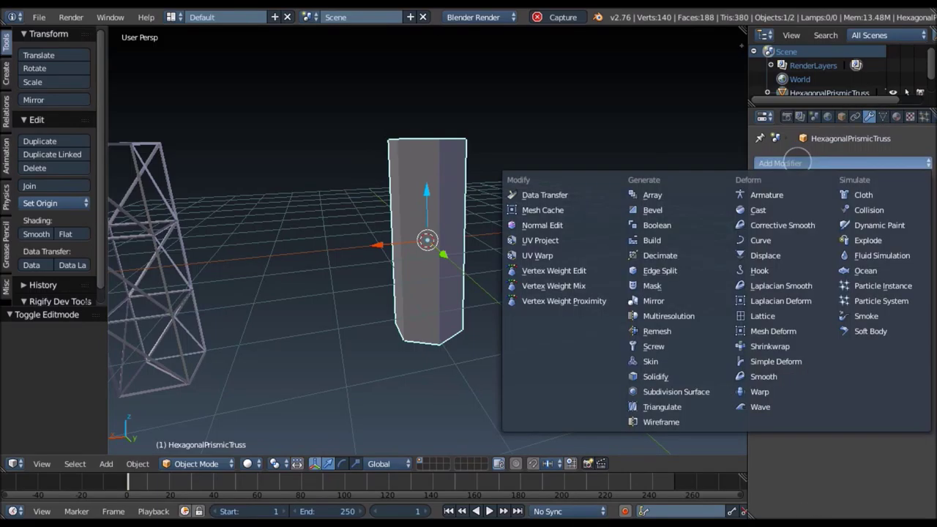
left_click(641, 404)
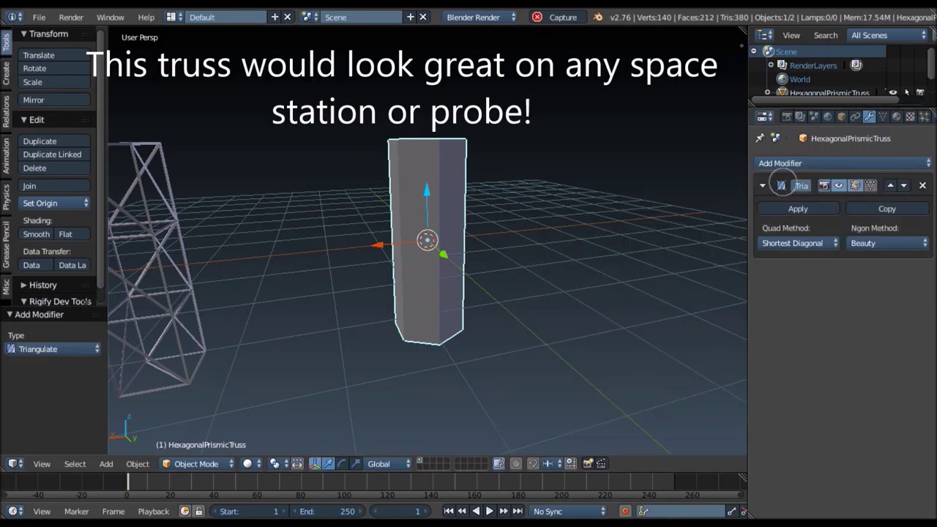
left_click(782, 163)
left_click(647, 422)
Step: Move the hexagonal truss to X -5 with gx-5
middle_click_drag(626, 336, 388, 271)
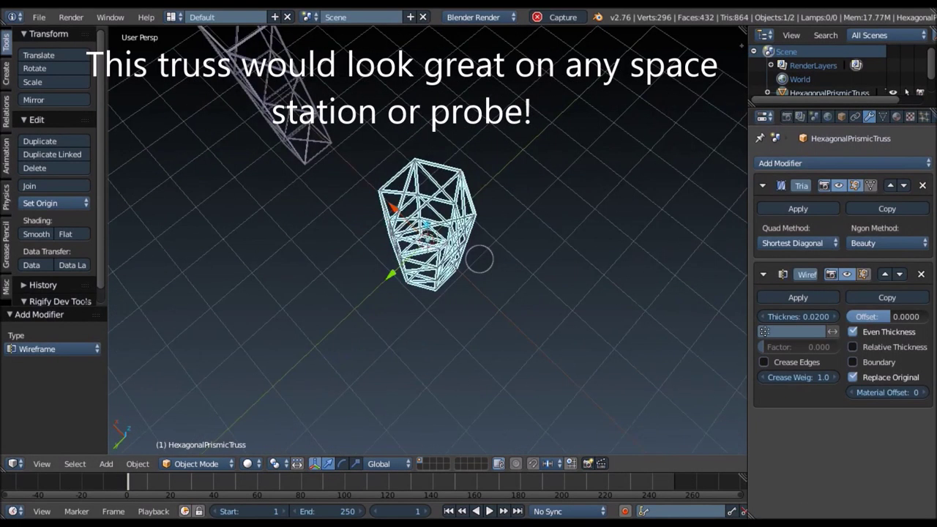
middle_click_drag(388, 269, 424, 236)
type("gx-5")
key("Return")
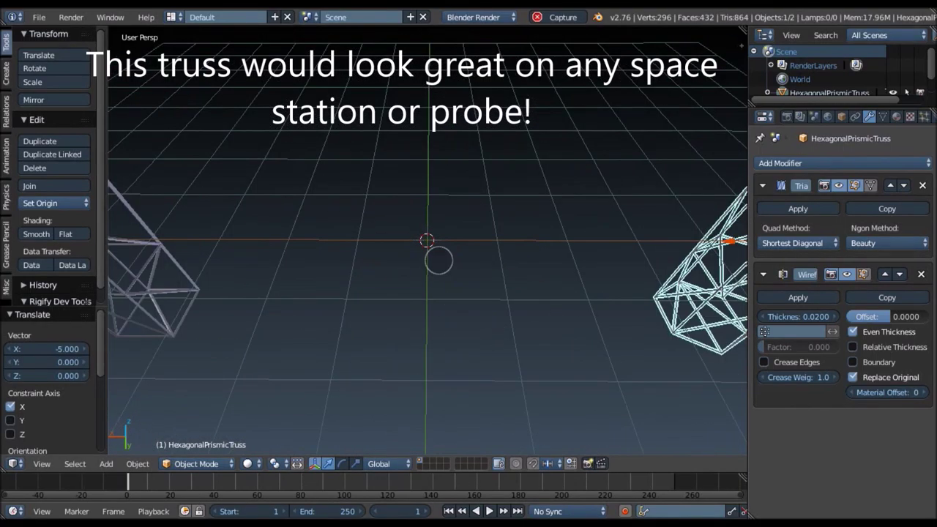
scroll(341, 194, "down", 3)
Step: Add a Circle mesh at the origin and enter Edit Mode
key("shift+a")
left_click(483, 273)
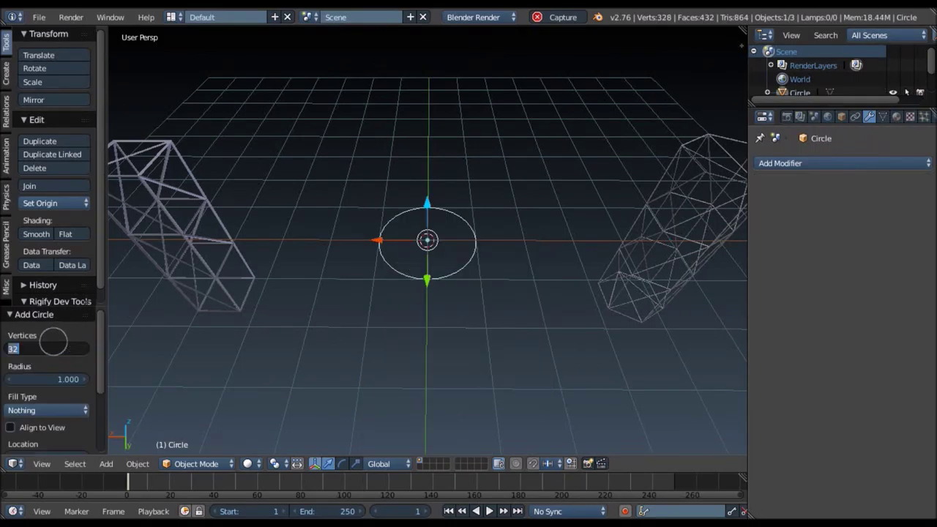
key("Tab")
scroll(412, 236, "up", 2)
mouse_move(412, 236)
middle_mouse_down()
mouse_move(397, 310)
mouse_move(403, 278)
mouse_move(481, 270)
middle_mouse_up()
Step: Extrude and widen the circle into a ring, then extrude a wall down 0.5
key("e")
key("Escape")
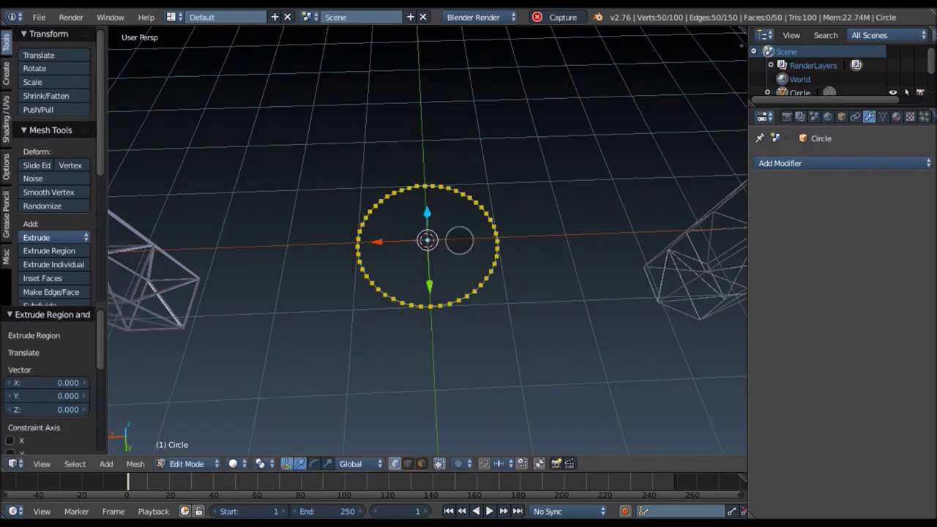
key("s")
left_click(518, 265)
key("a")
key("a")
mouse_move(518, 311)
middle_mouse_down()
mouse_move(460, 263)
mouse_move(459, 278)
middle_mouse_up()
key("e")
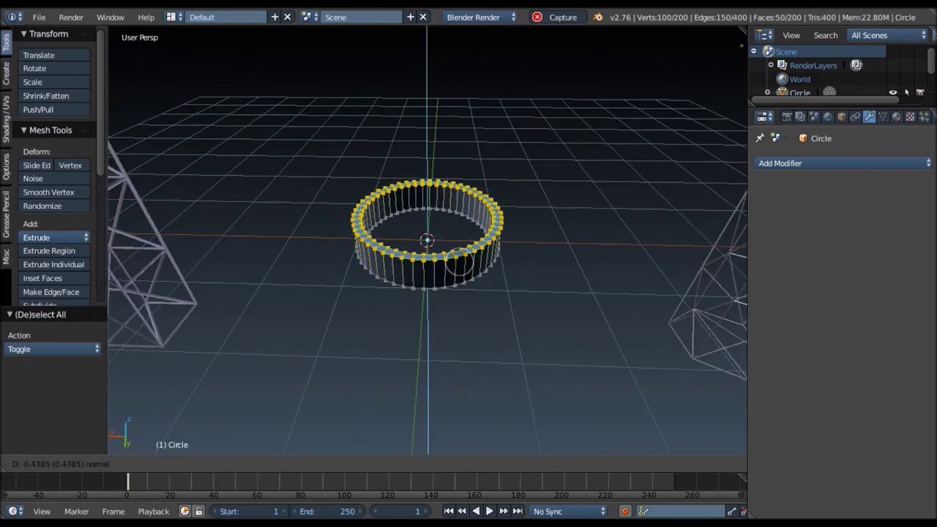
left_click(452, 271)
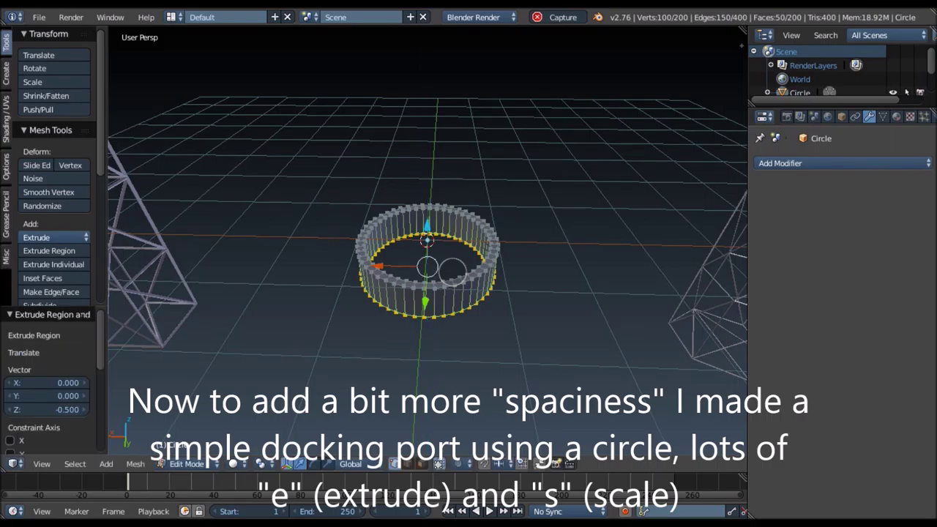
Step: Extrude the ring's top edge loop up 0.1 and widen it into a flange
scroll(375, 340, "up", 2)
key("a")
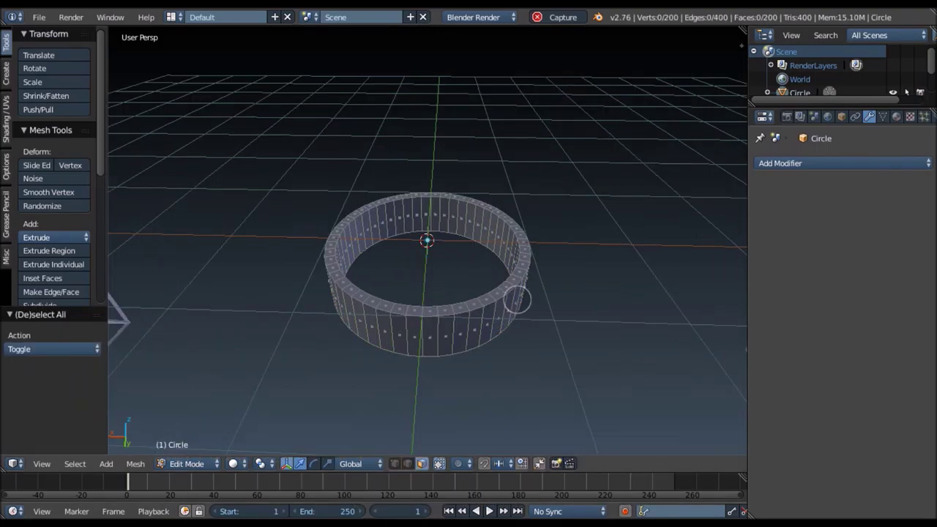
right_click(519, 270, "alt")
key("e")
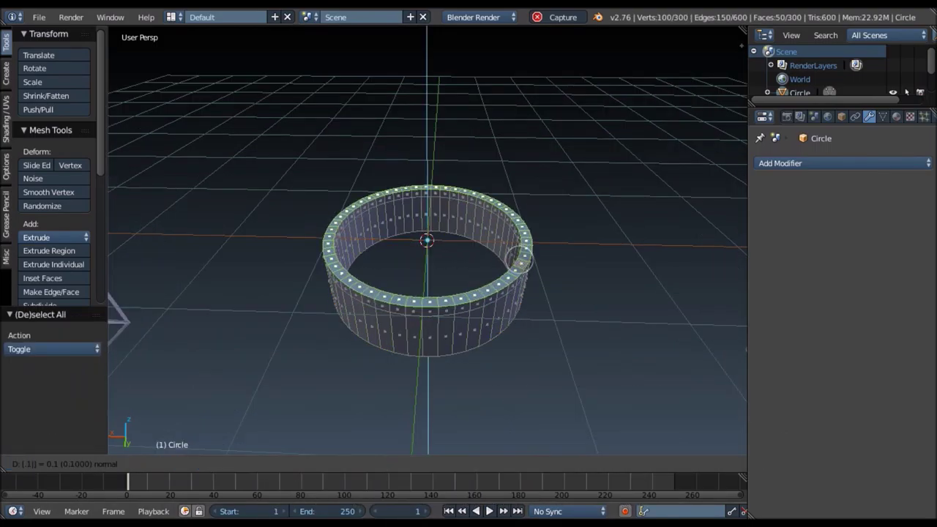
left_click(524, 264)
key("s")
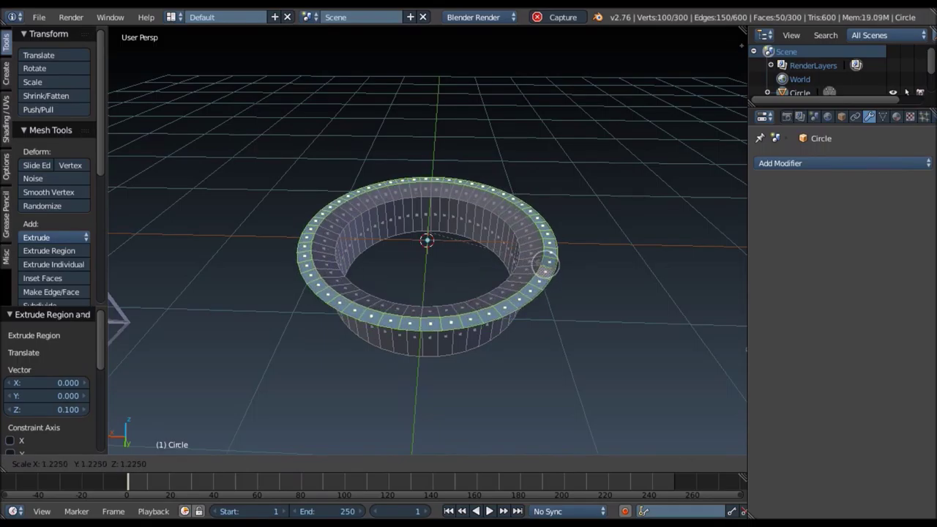
left_click(519, 242)
Step: Add an edge loop on the ring's inner wall
key("a")
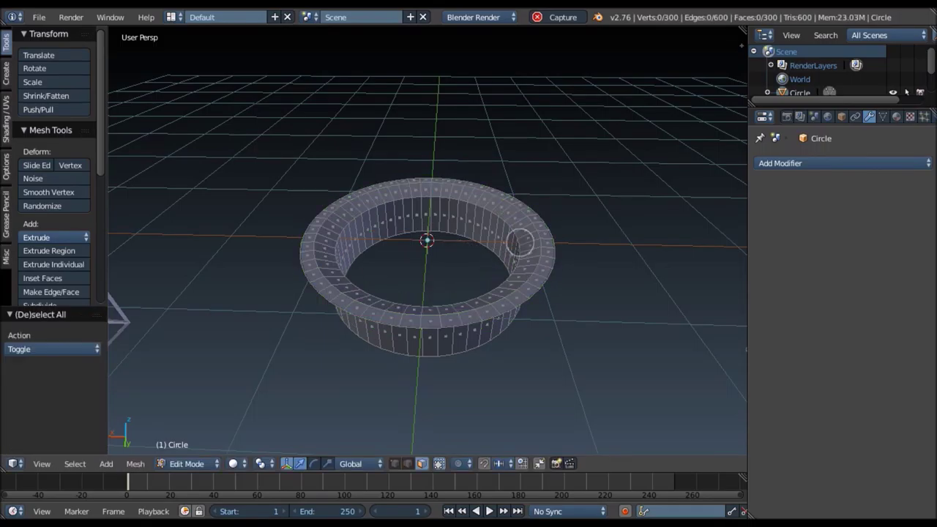
right_click(521, 239, "alt")
middle_click_drag(525, 236, 534, 303)
key("a")
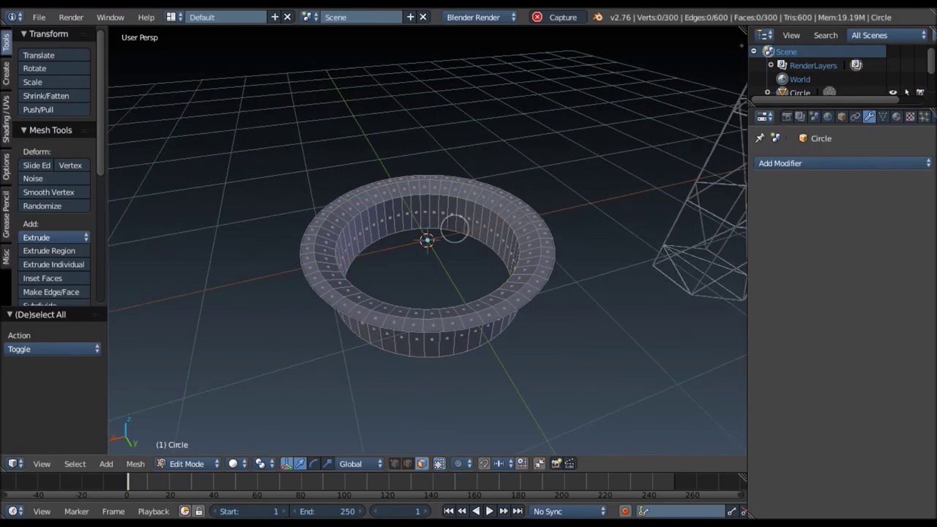
key("ctrl+r")
left_click(432, 210)
left_click(433, 199)
Step: Extrude the new inner edge loop and shrink it to 0.9
key("a")
right_click(410, 197, "alt")
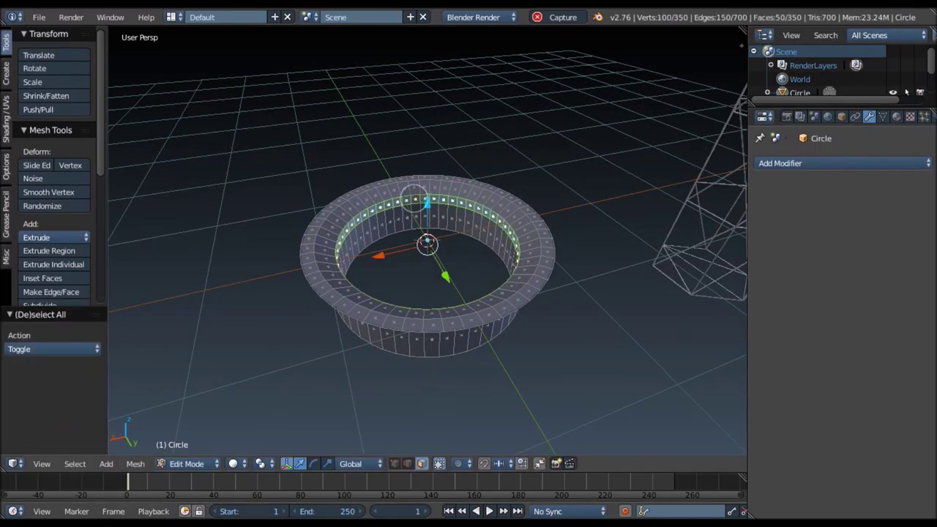
key("e")
key("Escape")
type("s.9")
key("Return")
Step: Raise the upper inner rim 0.1, widen it to 1.05, and extrude 0.1 again
key("a")
right_click(506, 271)
key("a")
right_click(502, 273, "alt")
type("e")
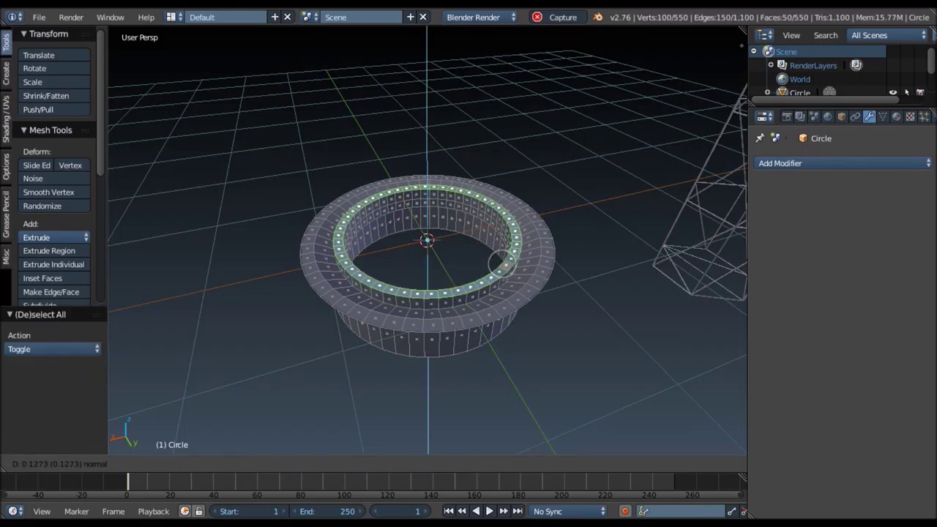
type(".1")
key("Return")
key("s")
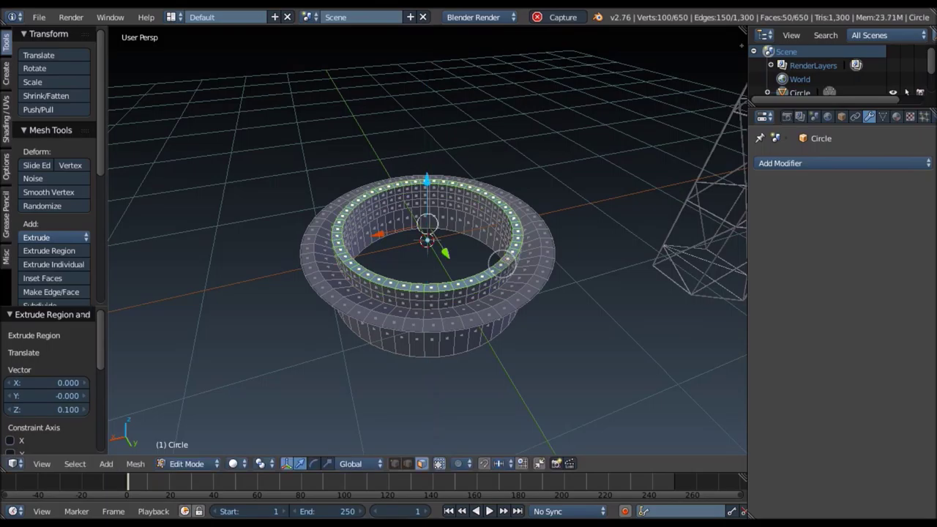
type("1.05")
key("Return")
type("e.1")
key("Return")
Step: Extrude the rim once more, shrink it to 0.9, and select the flange's face loop
key("e")
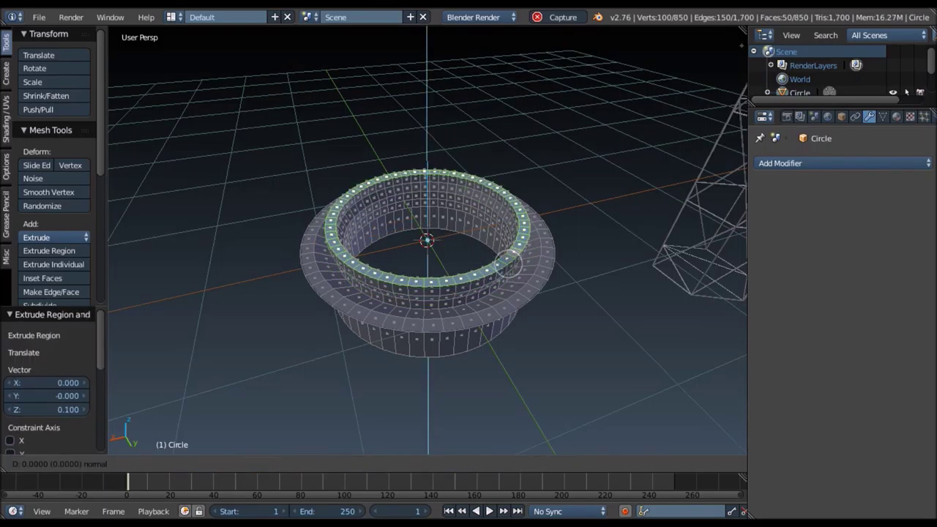
key("Escape")
key("s")
type(".9")
key("Return")
mouse_move(521, 251)
middle_mouse_down()
mouse_move(457, 237)
mouse_move(384, 151)
mouse_move(500, 245)
middle_mouse_up()
key("a")
right_click(531, 269, "alt")
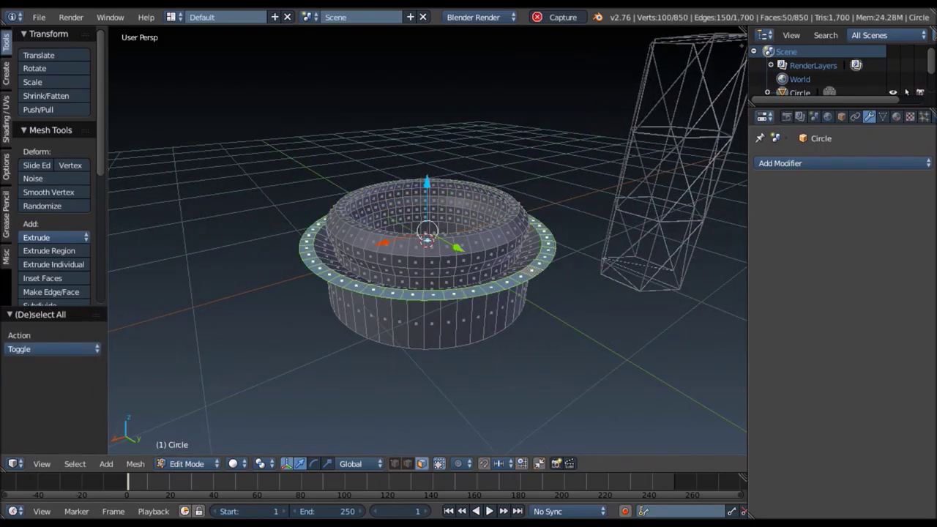
Step: Checker-deselect the flange loop and extrude every other face outward by 0.1
left_click(75, 463)
left_click(150, 364)
type("e.1")
key("Return")
key("a")
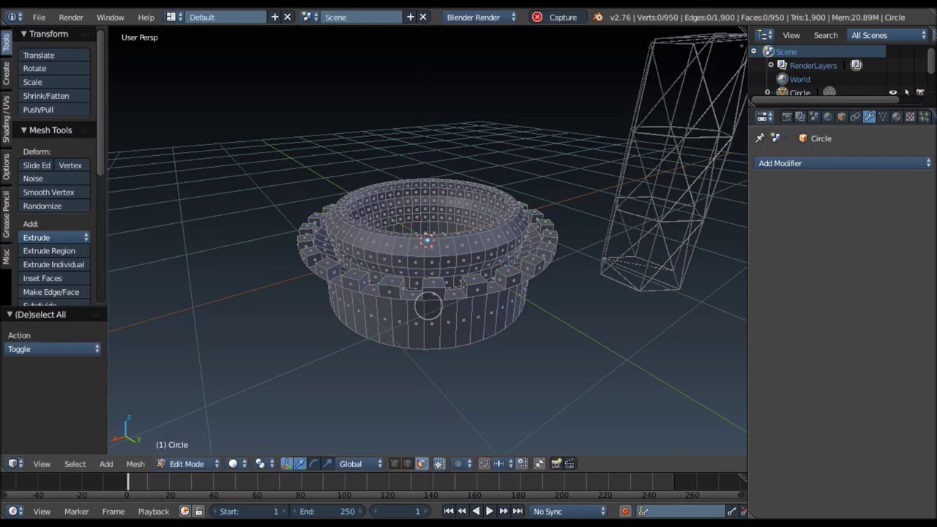
Step: Extrude alternating faces of the band below the flange in place and scale them to 1.1
middle_click_drag(428, 307, 368, 276)
right_click(449, 278, "alt")
left_click(74, 463)
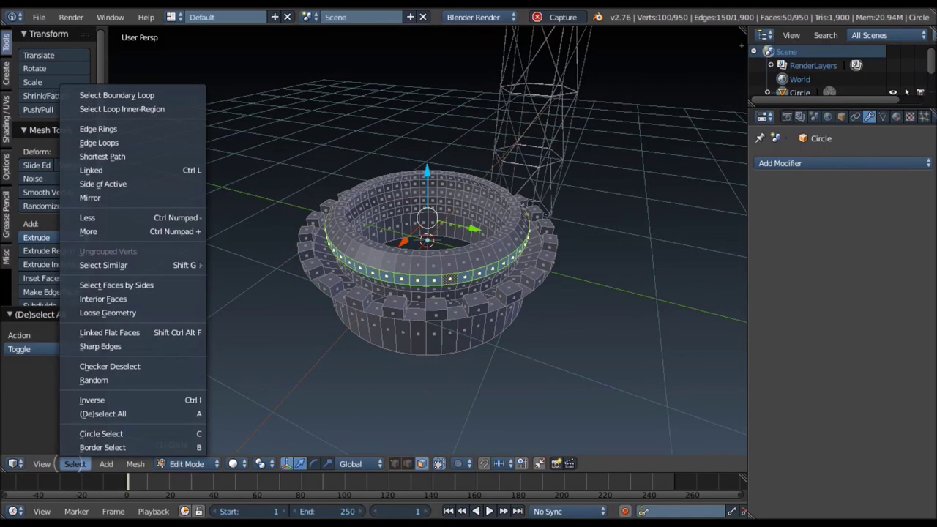
left_click(110, 365)
key("e")
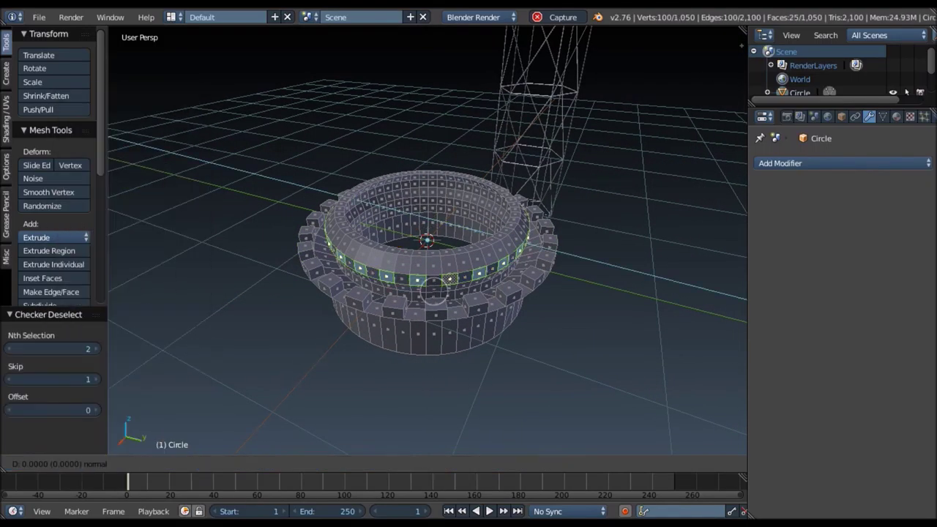
key("Return")
type("s1.1")
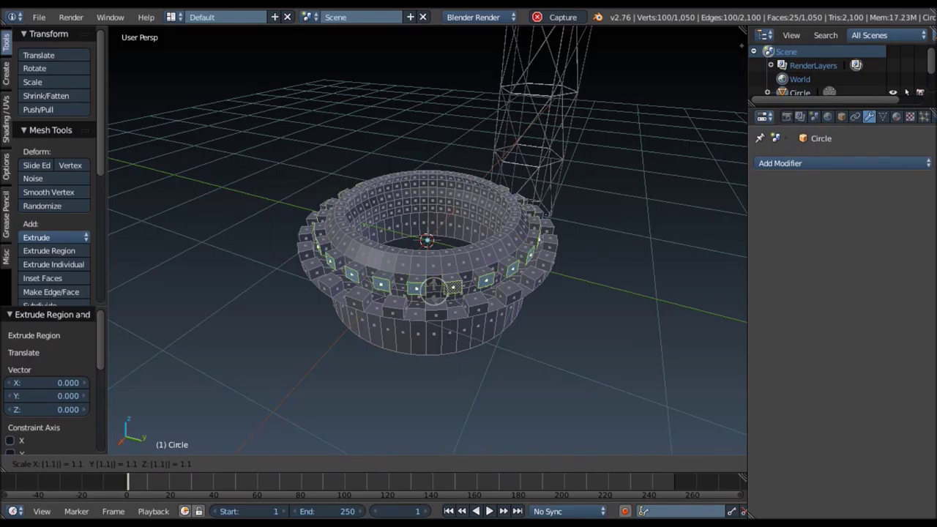
key("Return")
key("a")
mouse_move(434, 292)
middle_mouse_down()
mouse_move(495, 272)
mouse_move(366, 142)
mouse_move(434, 138)
mouse_move(432, 242)
middle_mouse_up()
key("Tab")
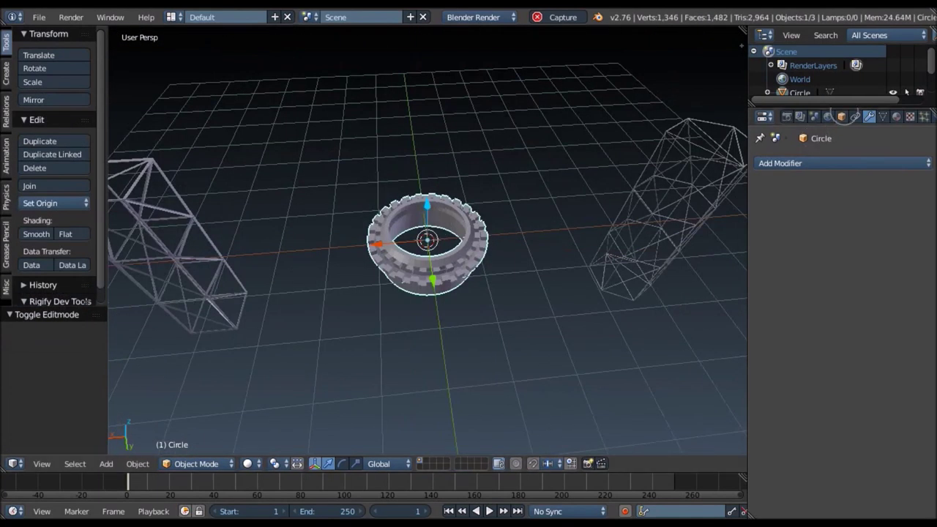
Step: Rename the Circle ring object to 'DockingPort'
left_click(841, 117)
left_click(838, 160)
type("Dockin")
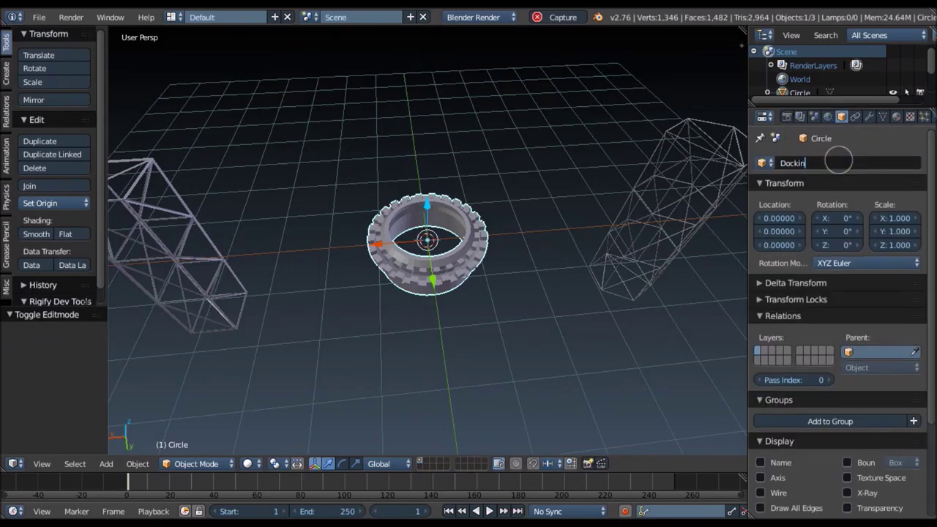
type("rt")
key("Return")
Step: Scale the docking port's whole mesh down to 0.5 in Edit Mode
mouse_move(439, 278)
middle_mouse_down()
mouse_move(454, 263)
mouse_move(481, 261)
middle_mouse_up()
key("Tab")
type("as.")
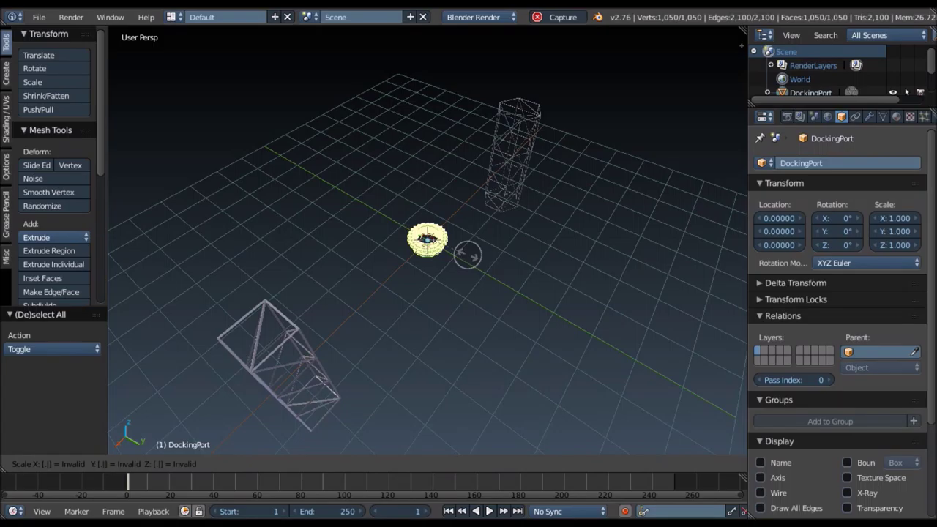
type("7")
key("BackSpace")
type("5")
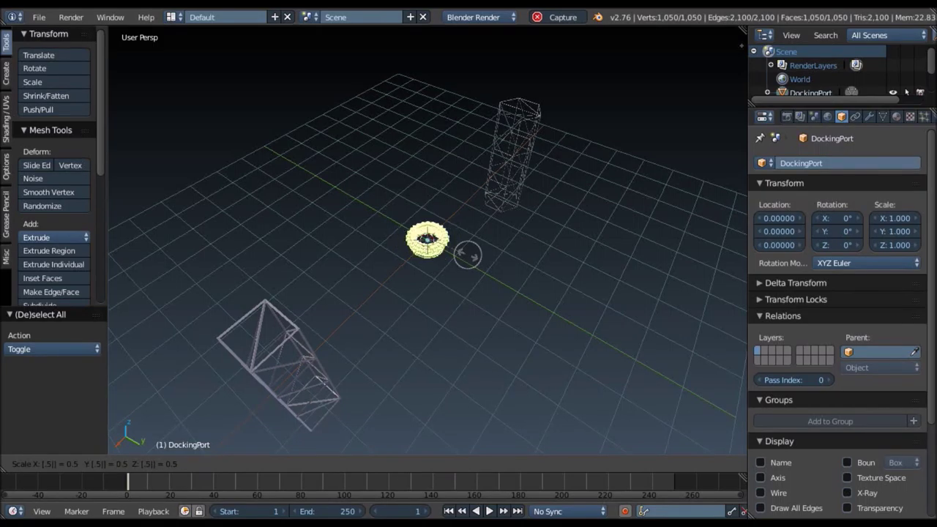
key("Return")
key("Tab")
Step: Raise the DockingPort to Z 2 and slide the hexagonal truss beneath it
middle_click_drag(466, 261, 451, 307)
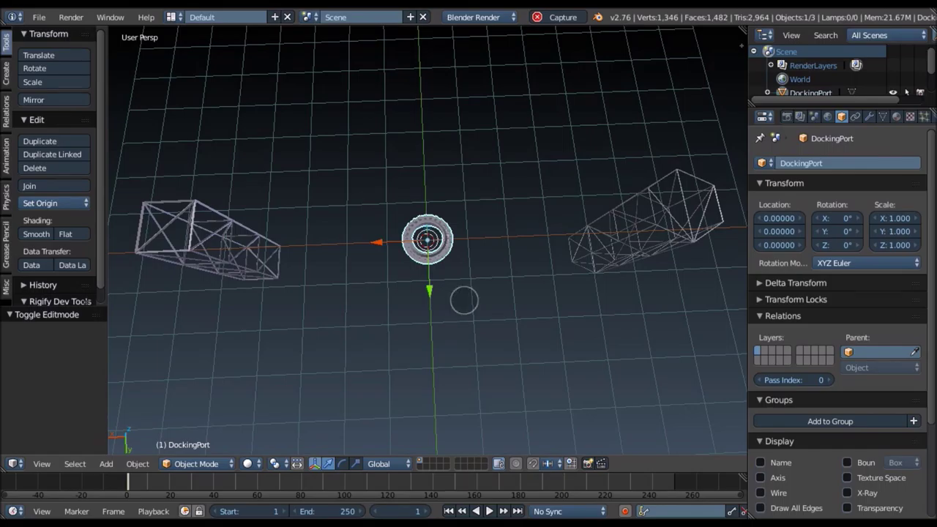
middle_click_drag(536, 349, 420, 185)
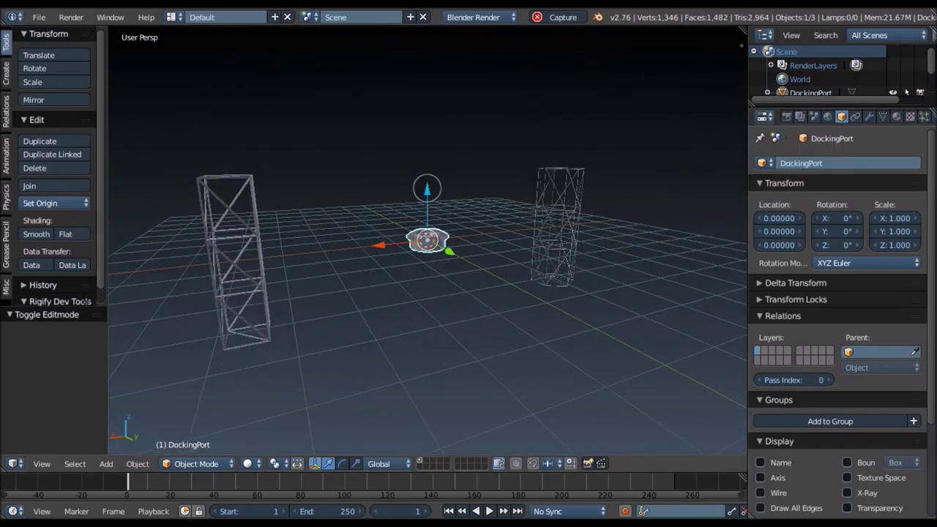
right_click(560, 219)
middle_click_drag(560, 220, 427, 241)
right_click(422, 236)
type("gz2")
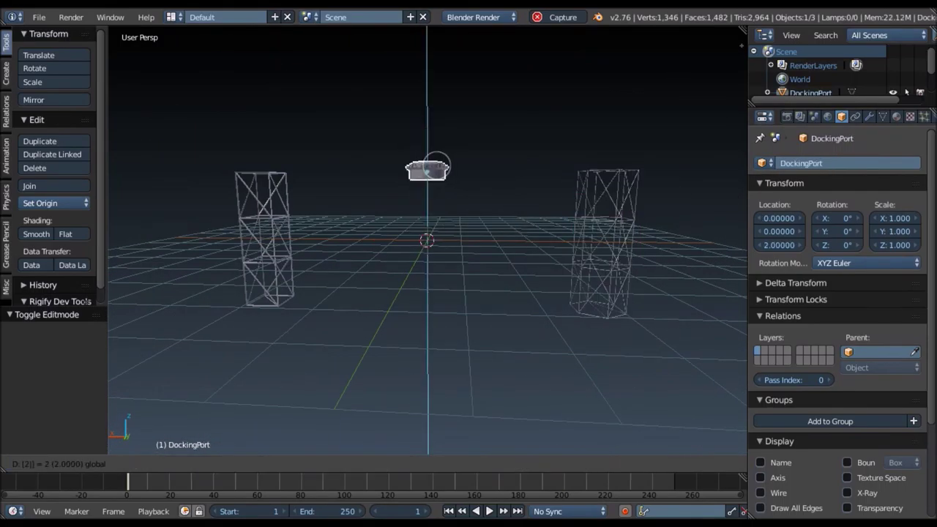
key("Return")
right_click(555, 252)
left_click_drag(550, 243, 502, 236)
Step: Thicken the central truss's wireframe struts in its modifier settings
mouse_move(502, 236)
middle_mouse_down()
mouse_move(502, 205)
mouse_move(476, 178)
mouse_move(359, 271)
middle_mouse_up()
key("a")
right_click(426, 241)
left_click(868, 116)
left_click_drag(797, 317, 819, 316)
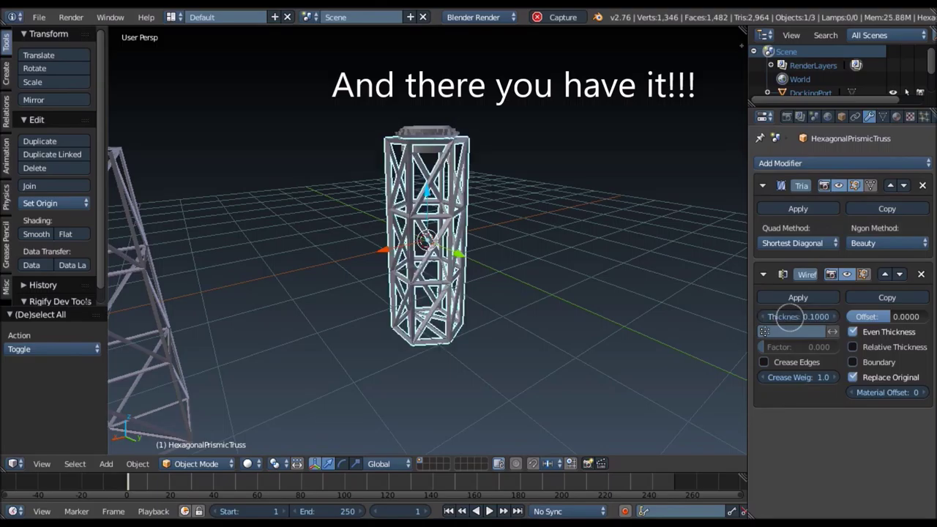
mouse_move(556, 242)
middle_mouse_down()
mouse_move(516, 210)
mouse_move(460, 121)
middle_mouse_up()
Step: Move the DockingPort ring onto the upper end of the slanted truss
key("Tab")
key("Tab")
right_click(439, 235)
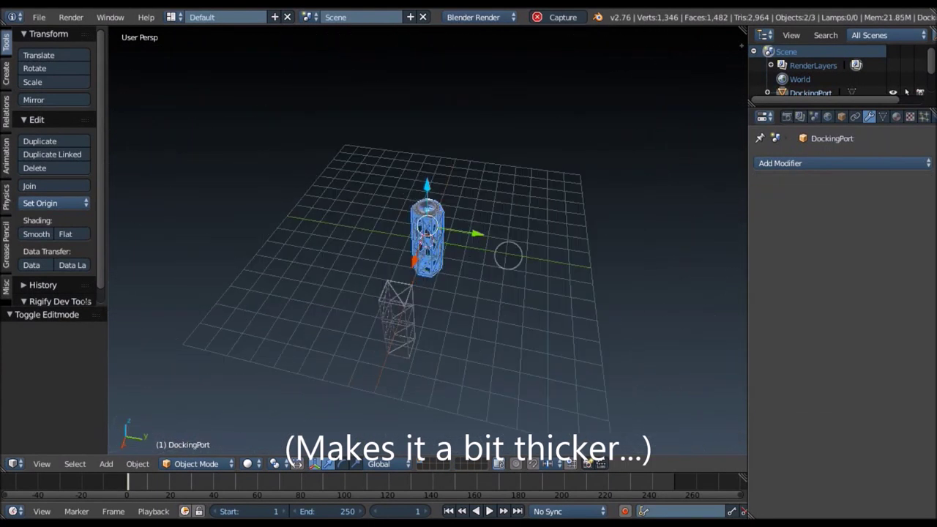
key("g")
left_click(471, 230)
mouse_move(471, 230)
middle_mouse_down()
mouse_move(404, 253)
mouse_move(319, 253)
mouse_move(451, 241)
middle_mouse_up()
key("a")
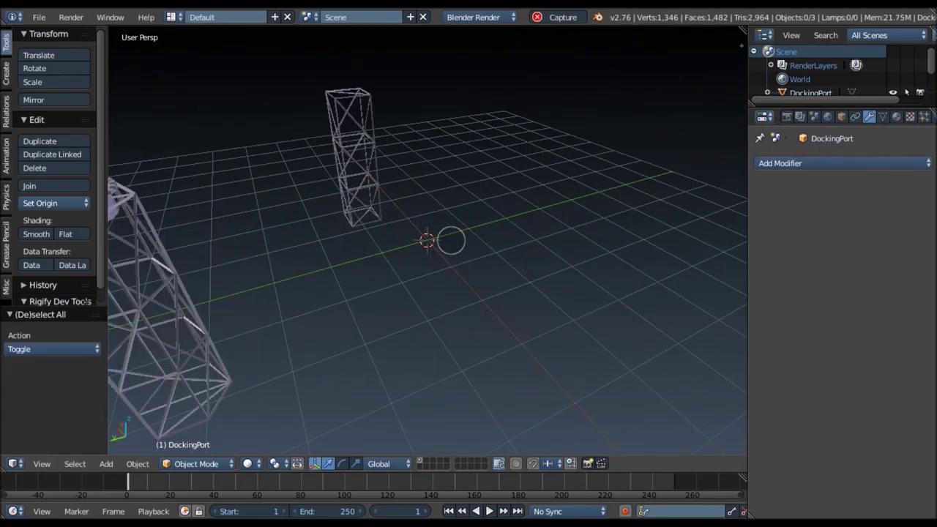
mouse_move(451, 241)
middle_mouse_down()
mouse_move(463, 198)
mouse_move(410, 286)
middle_mouse_up()
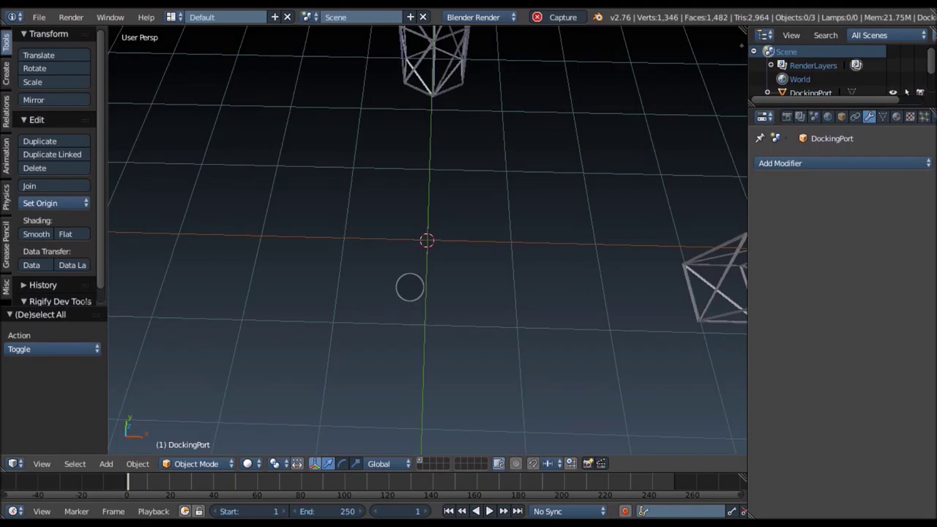
mouse_move(410, 287)
middle_mouse_down()
mouse_move(378, 163)
mouse_move(475, 146)
mouse_move(381, 252)
mouse_move(476, 248)
mouse_move(409, 246)
middle_mouse_up()
key("shift+a")
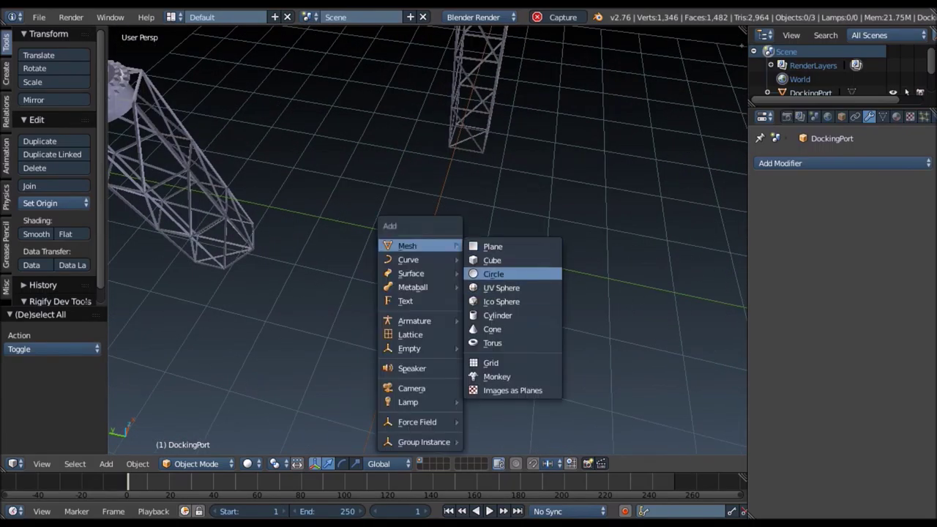
Step: Add a circle mesh with 6 vertices
left_click(493, 273)
left_click(50, 349)
type("6")
key("Return")
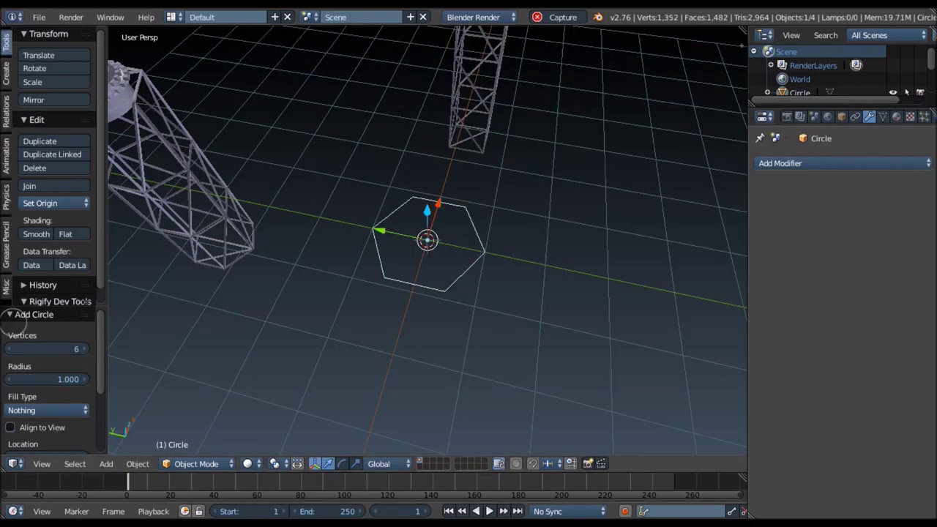
Step: Shrink the hexagon to 0.1, fill it with a face, and extrude it up into a column
key("Tab")
type("s.1")
key("Return")
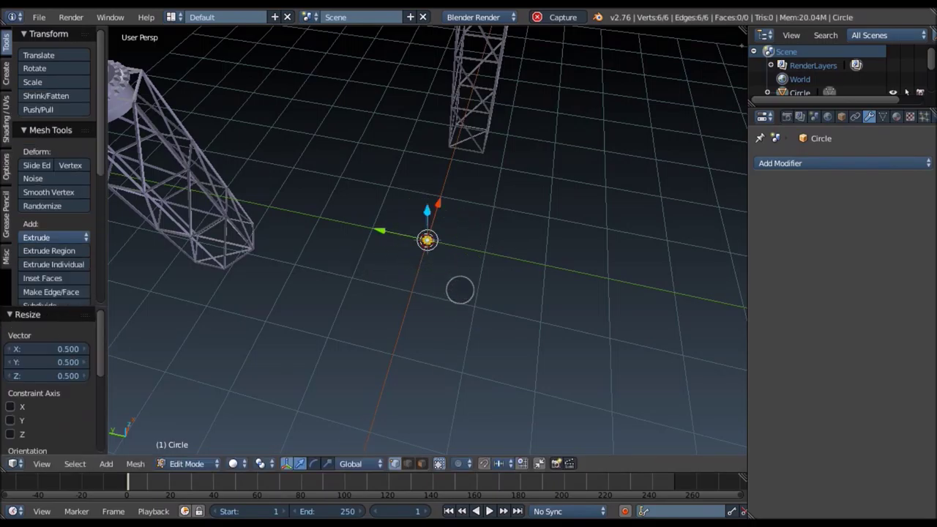
key("e")
right_click(451, 256)
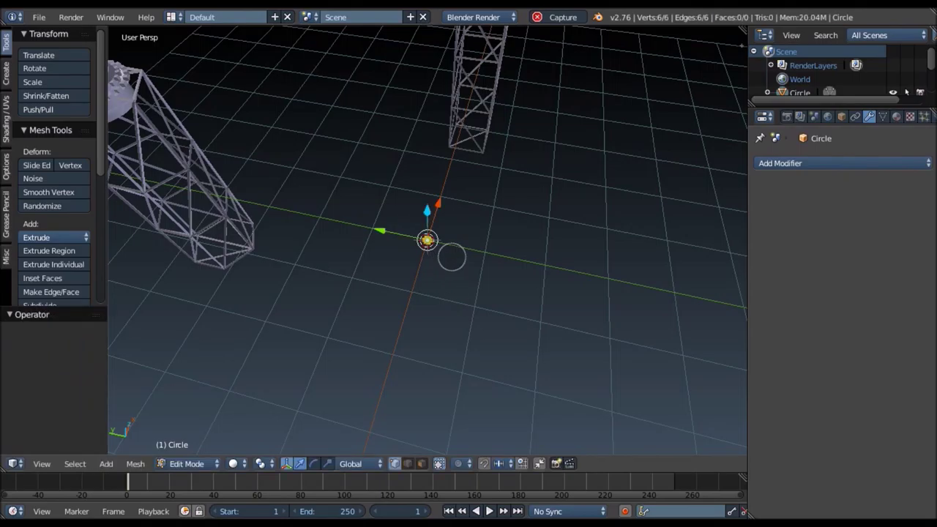
key("f")
key("e")
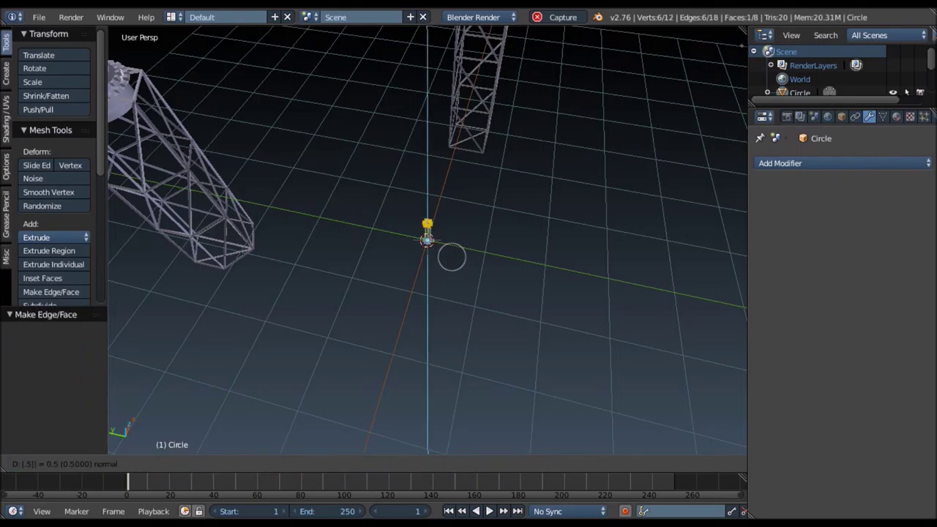
key("Return")
scroll(476, 253, "up", 2)
scroll(498, 242, "up", 2)
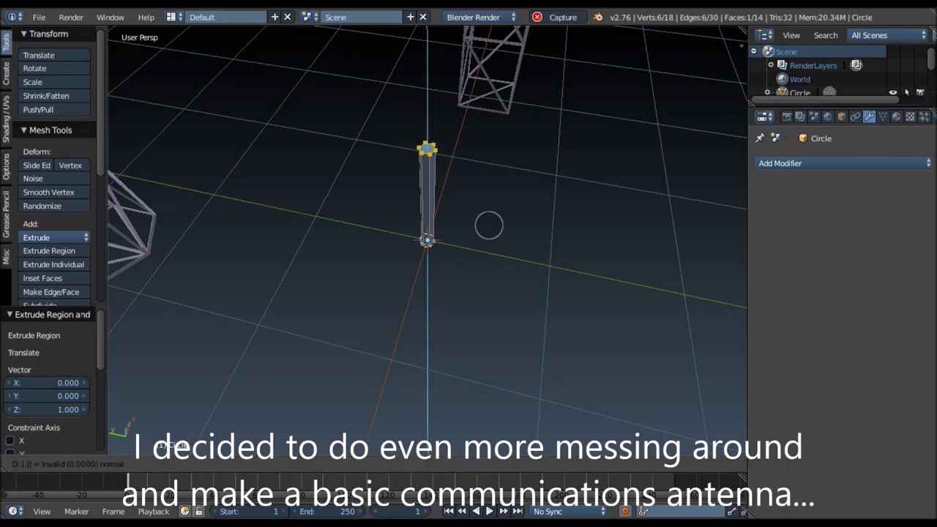
Step: Add stepped sections by scaling the column top to 0.5 and extruding it up 1 unit
key("s")
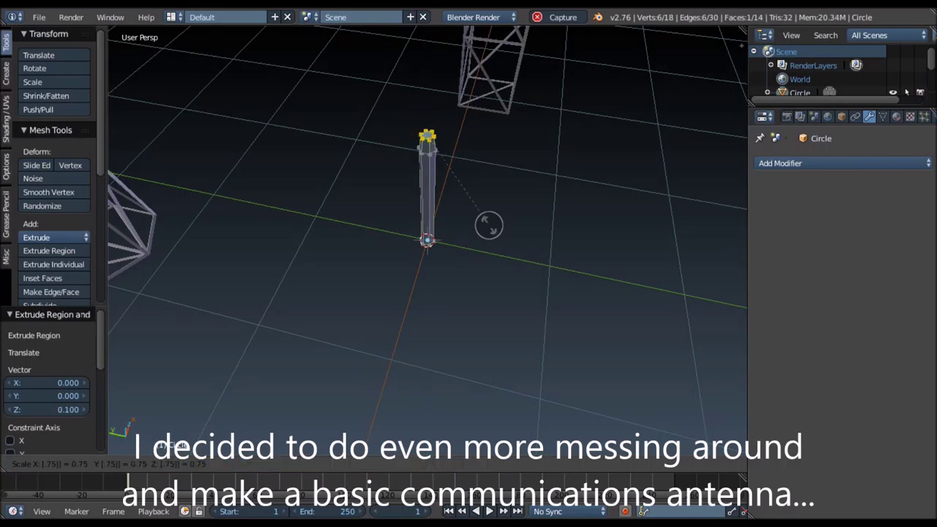
key("Return")
key("e")
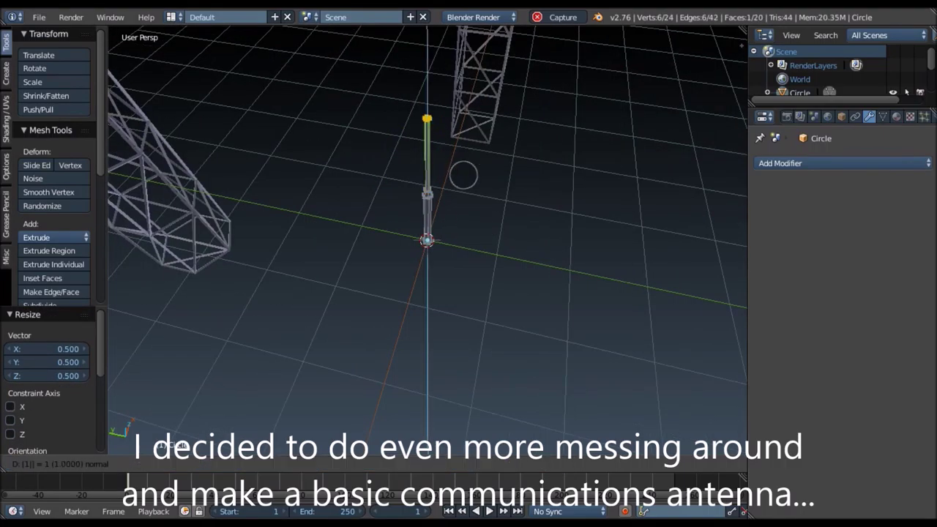
key("Return")
key("s")
key("Escape")
type("s.5")
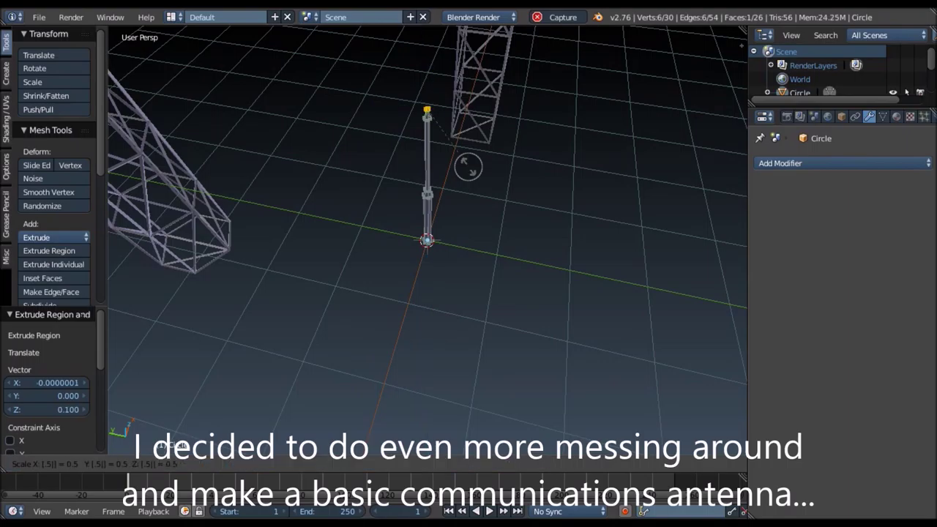
key("Return")
type("e1")
key("Return")
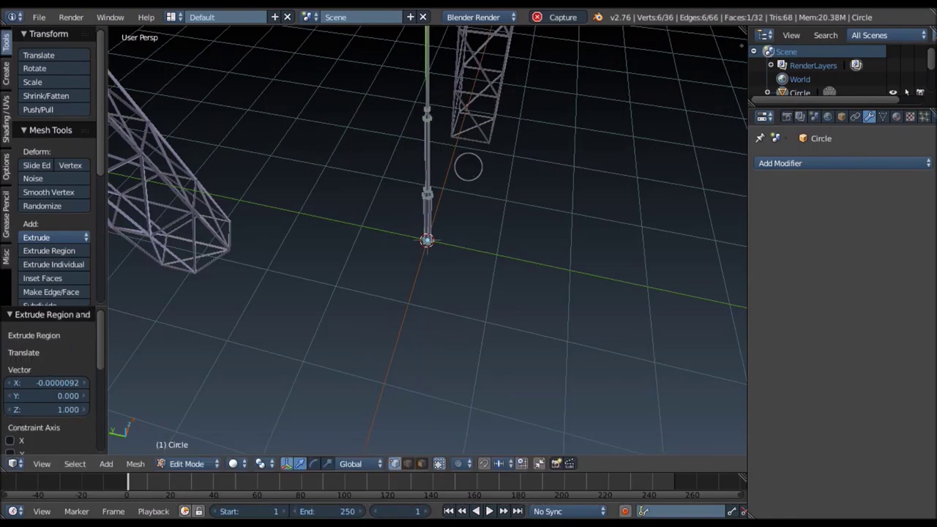
Step: Move the finished mast to Y −5 in Object Mode
mouse_move(468, 168)
middle_mouse_down()
mouse_move(550, 233)
mouse_move(456, 242)
middle_mouse_up()
key("Tab")
type("gy-5")
key("Return")
left_click(841, 117)
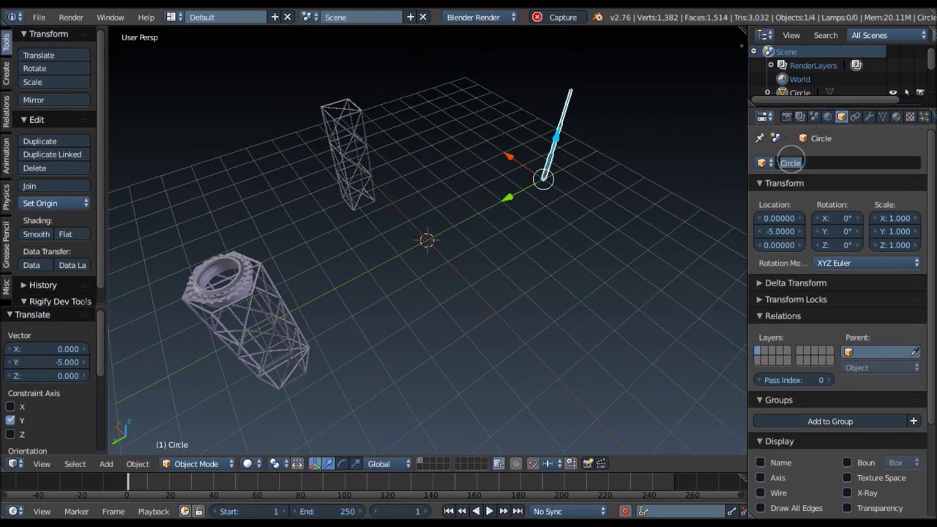
Step: Name the mast object 'Antenna' and bring up the Add Mesh menu
type("enna")
key("Return")
mouse_move(544, 176)
middle_mouse_down()
mouse_move(417, 224)
mouse_move(589, 264)
middle_mouse_up()
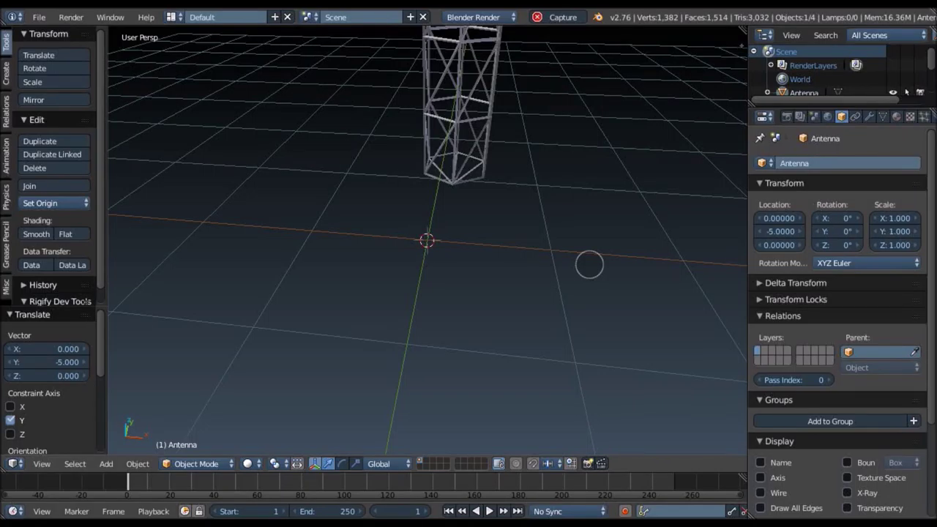
middle_click_drag(589, 264, 451, 264)
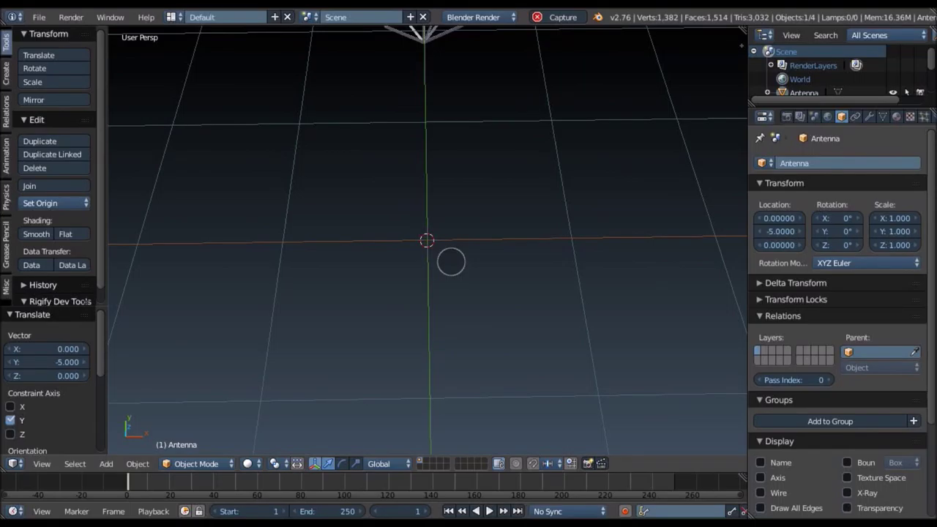
mouse_move(451, 261)
middle_mouse_down()
mouse_move(426, 184)
mouse_move(393, 140)
mouse_move(474, 238)
mouse_move(496, 233)
middle_mouse_up()
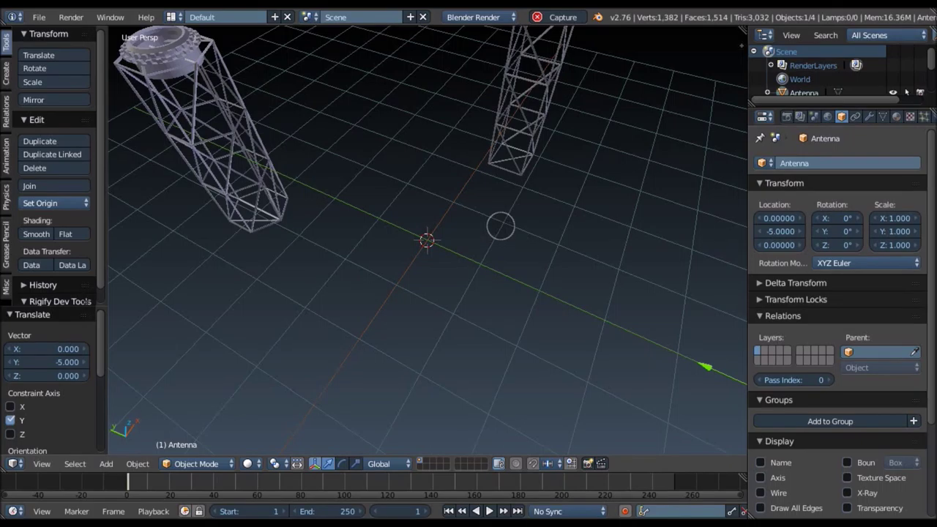
middle_click_drag(501, 226, 461, 226)
key("shift+a")
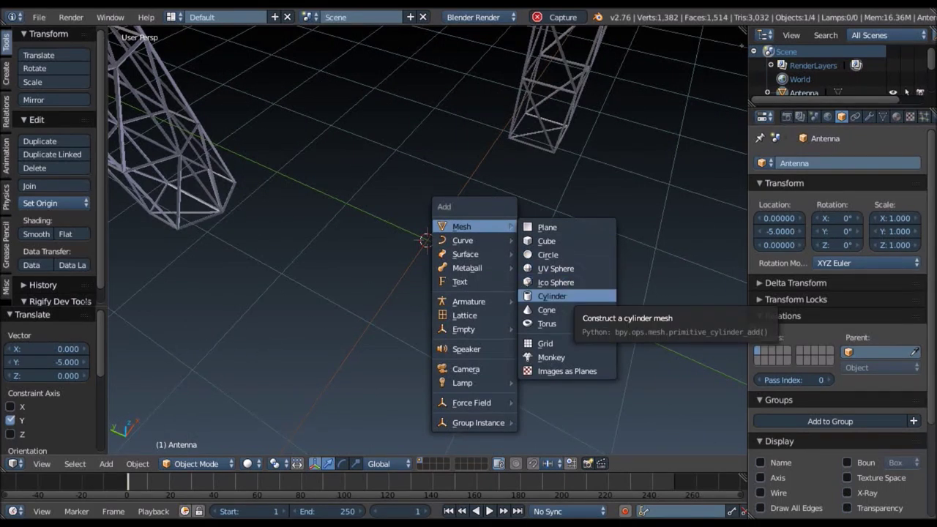
Step: Add a 32-vertex cylinder with radius 0.1 and depth 0.5
left_click(567, 296)
left_click(63, 349)
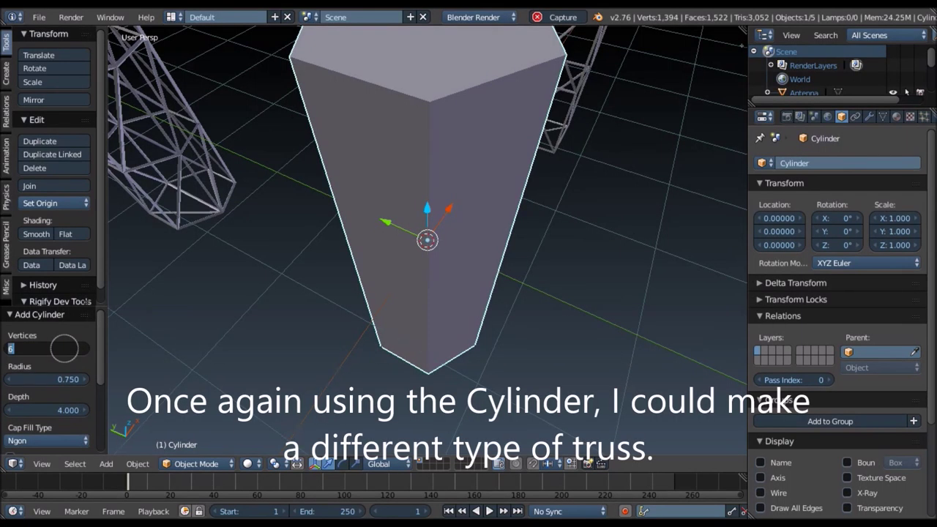
type("32")
key("Return")
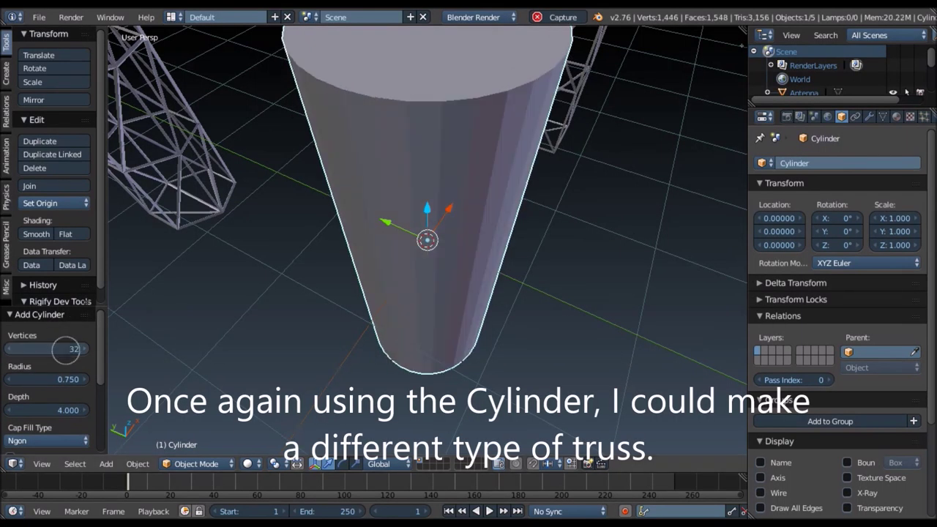
left_click(51, 378)
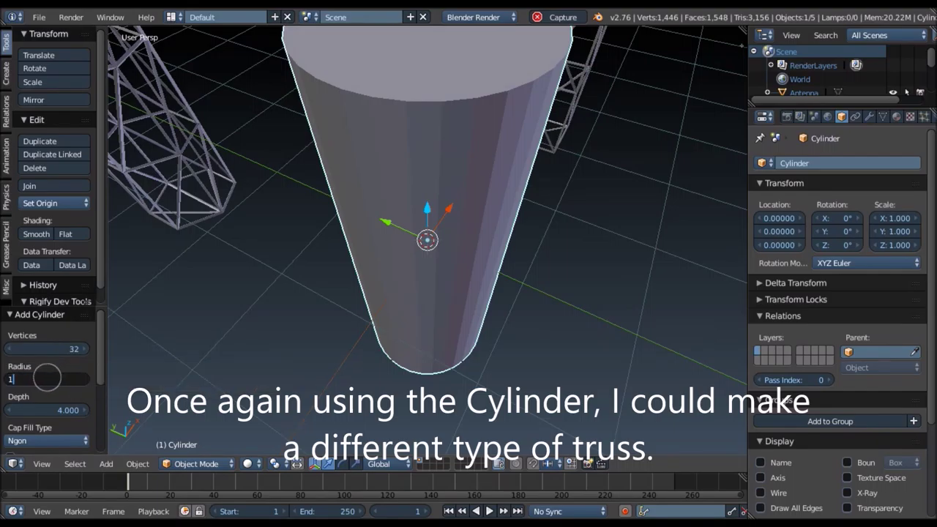
type("0.5")
key("Return")
left_click(63, 379)
type("0.1")
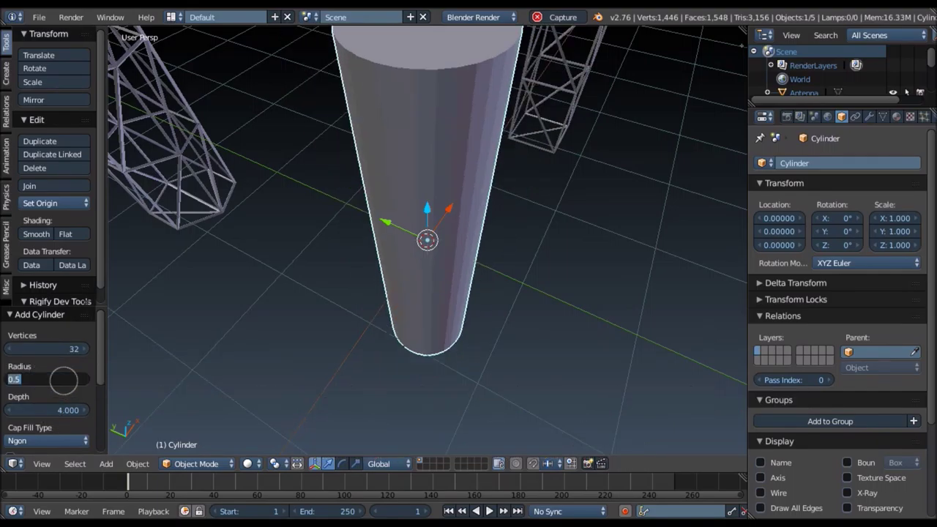
key("Return")
left_click(51, 410)
type("0.5")
key("Return")
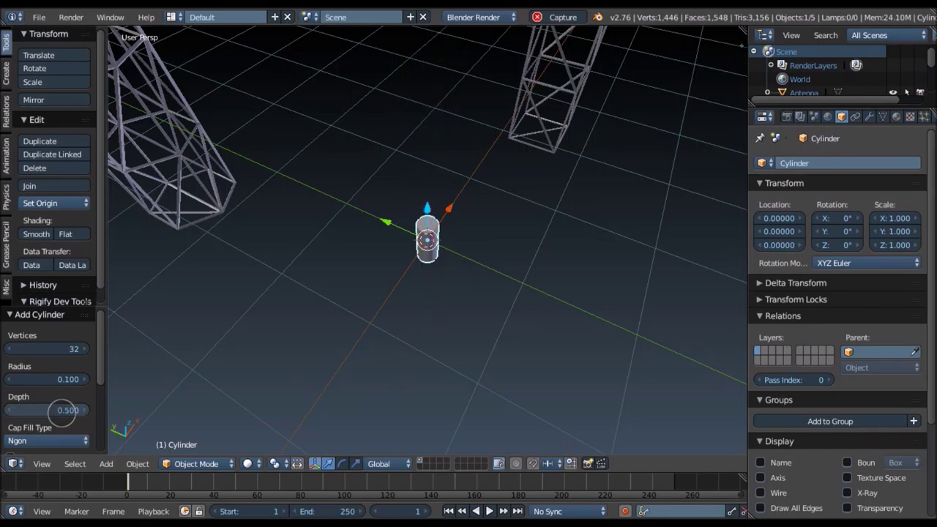
Step: Thin the cylinder's radius down to 0.05
middle_click_drag(414, 331, 476, 268)
scroll(468, 276, "up", 2)
left_click(45, 379)
type("5")
key("Return")
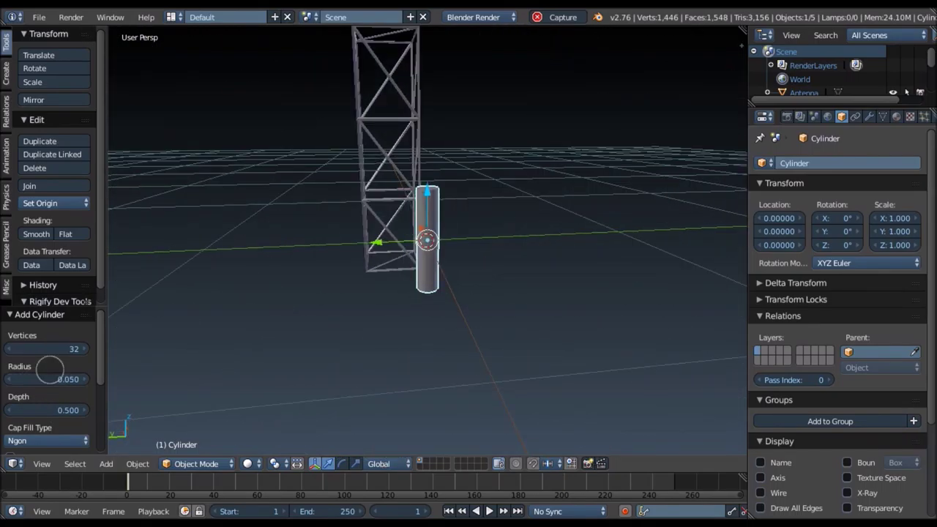
Step: Add a plane mesh at the origin and enter Edit Mode on it
middle_click_drag(494, 229, 569, 262)
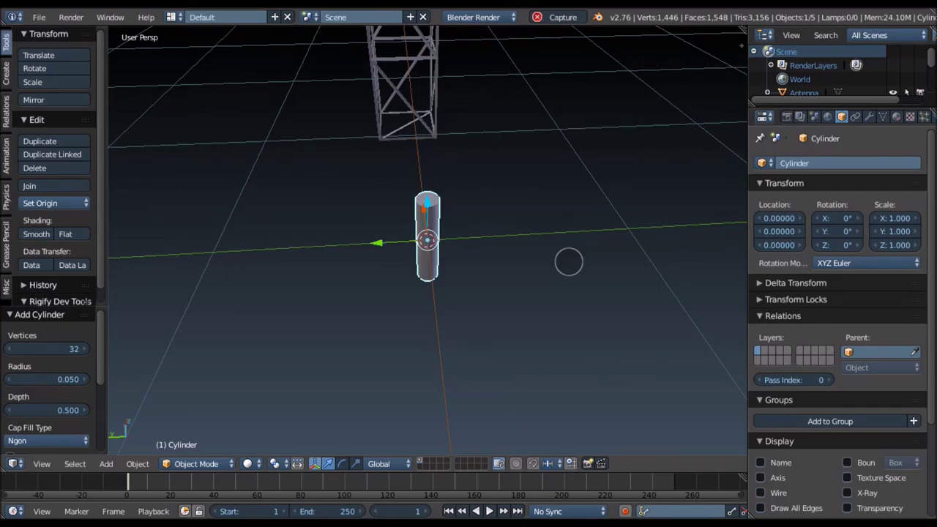
key("shift+a")
left_click(595, 251)
key("Tab")
mouse_move(466, 215)
middle_mouse_down()
mouse_move(583, 204)
mouse_move(531, 230)
middle_mouse_up()
Step: Shape the plane into a fin: scale 0.2, rotate 90° on Y, scale Y 0.5 and Z 1.2
type("s")
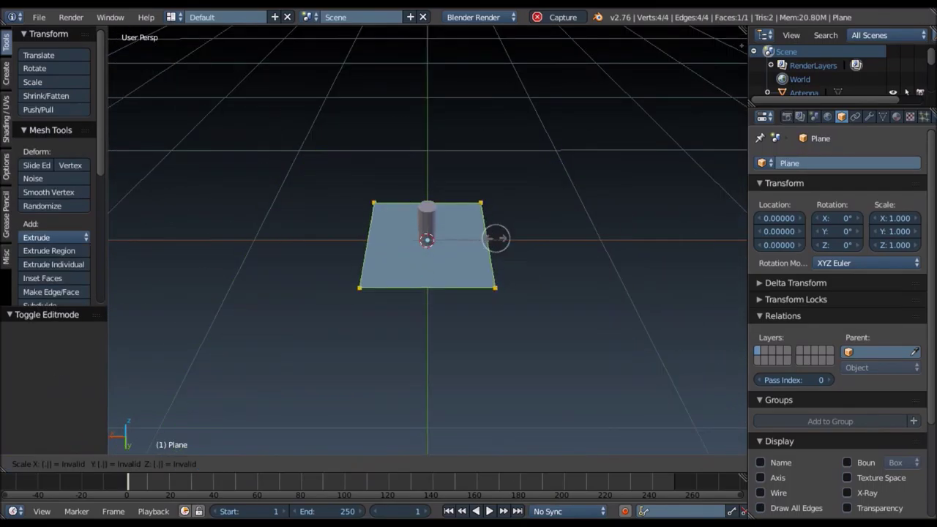
type(".1")
key("BackSpace")
type("2")
key("Return")
middle_click_drag(495, 238, 502, 233)
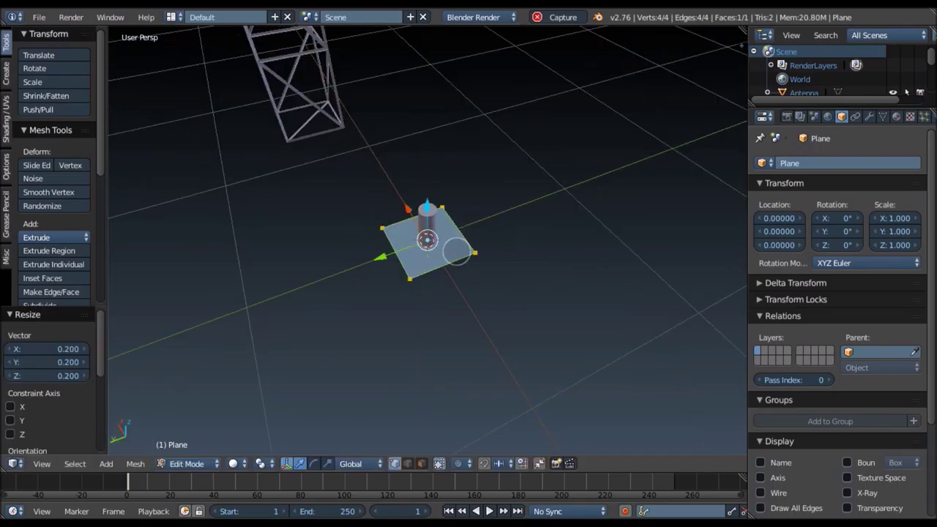
type("ry90")
key("Return")
middle_click_drag(446, 153, 396, 162)
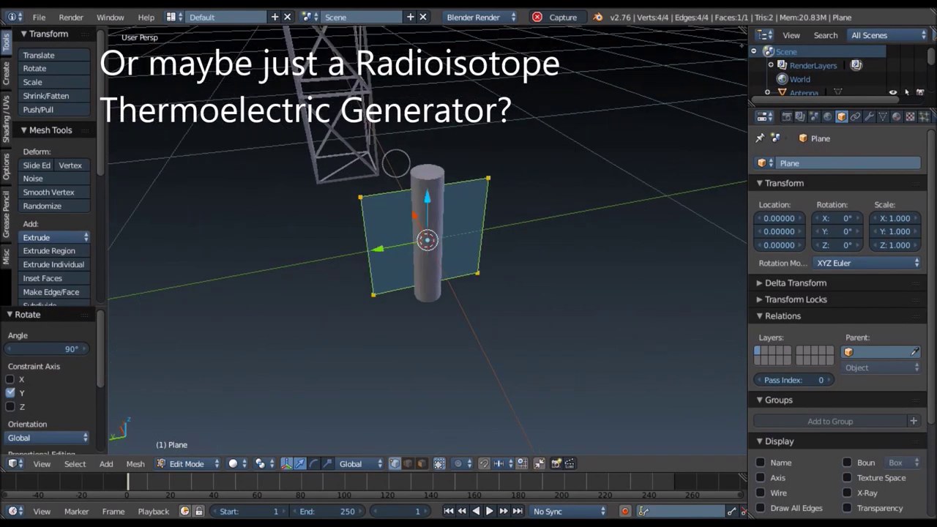
type("s")
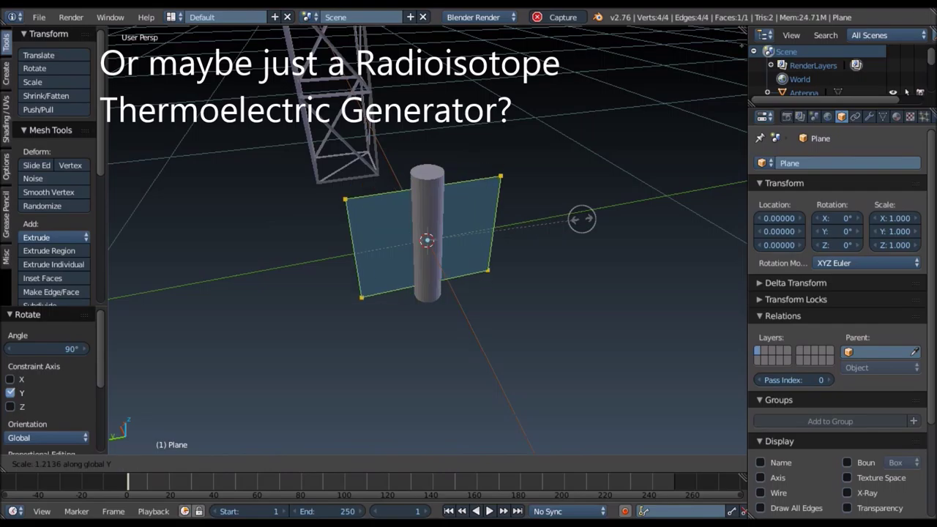
type("y.5")
key("Return")
middle_click_drag(582, 218, 436, 281)
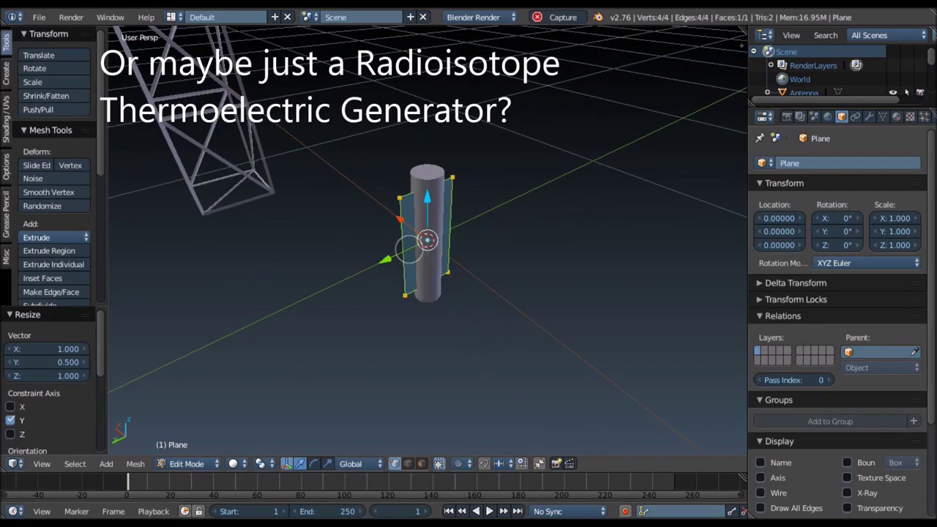
type("sz1.2")
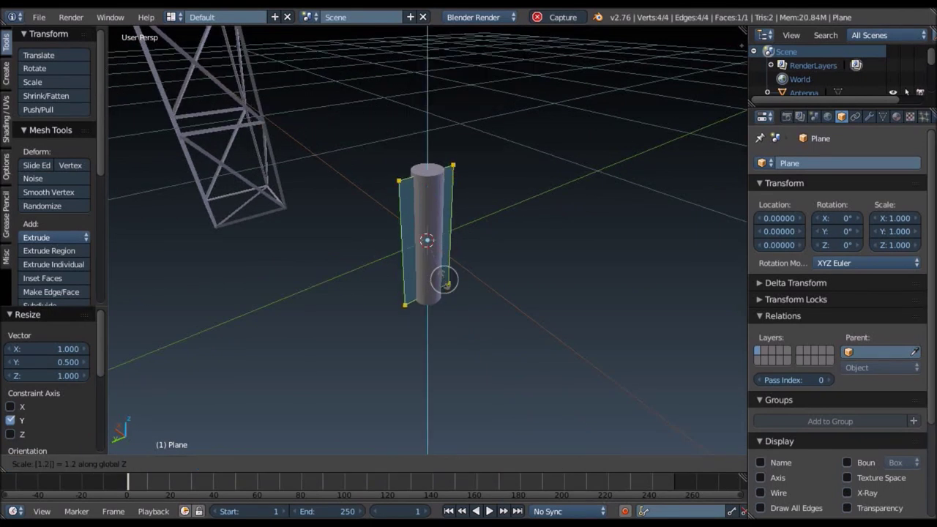
key("Return")
Step: Duplicate the fin rotated 90° on Z, then duplicate both rotated 45° for four fins
key("shift+d")
right_click(483, 265)
type("rz90")
key("Return")
key("a")
key("a")
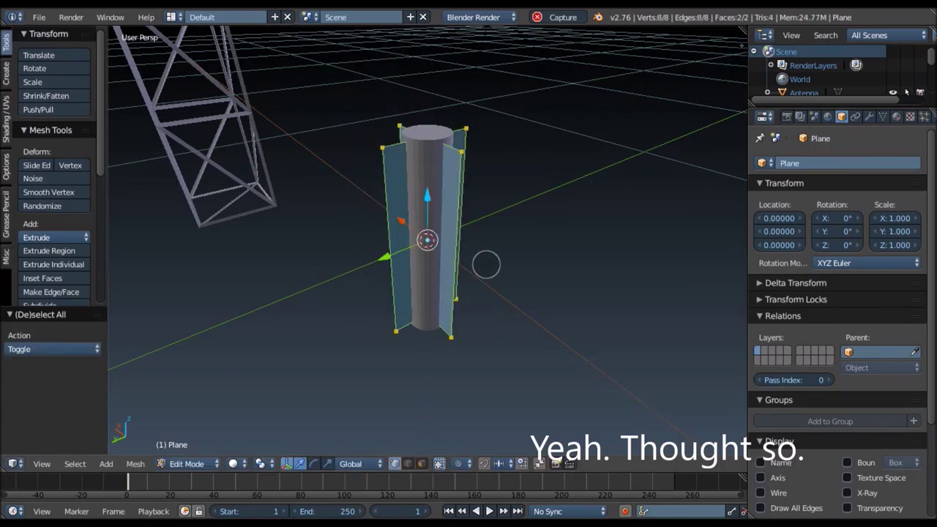
key("shift+d")
right_click(469, 204)
type("rz45")
key("Return")
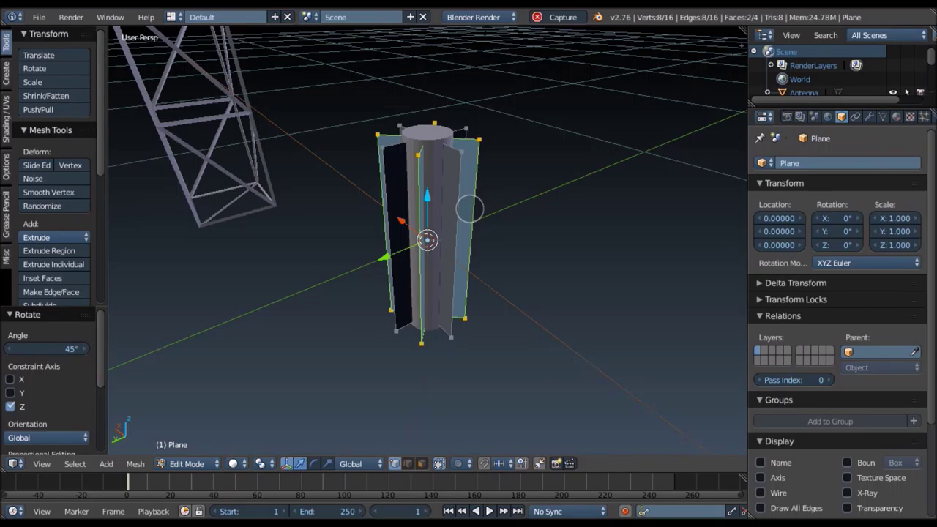
key("Tab")
mouse_move(609, 169)
middle_mouse_down()
mouse_move(495, 195)
mouse_move(564, 154)
mouse_move(489, 220)
mouse_move(489, 249)
middle_mouse_up()
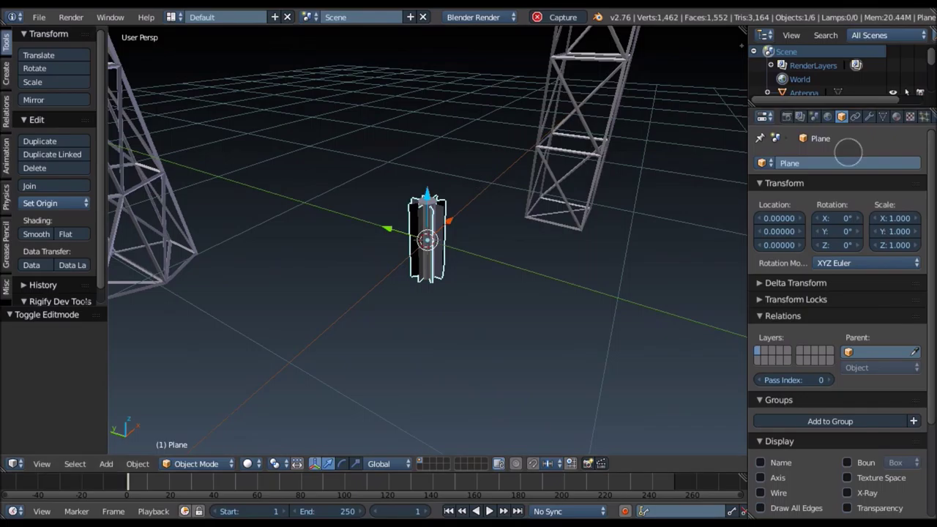
Step: Change the finned object's name from Plane to 'RadioThermalGenerator' in Object properties
left_click(818, 164)
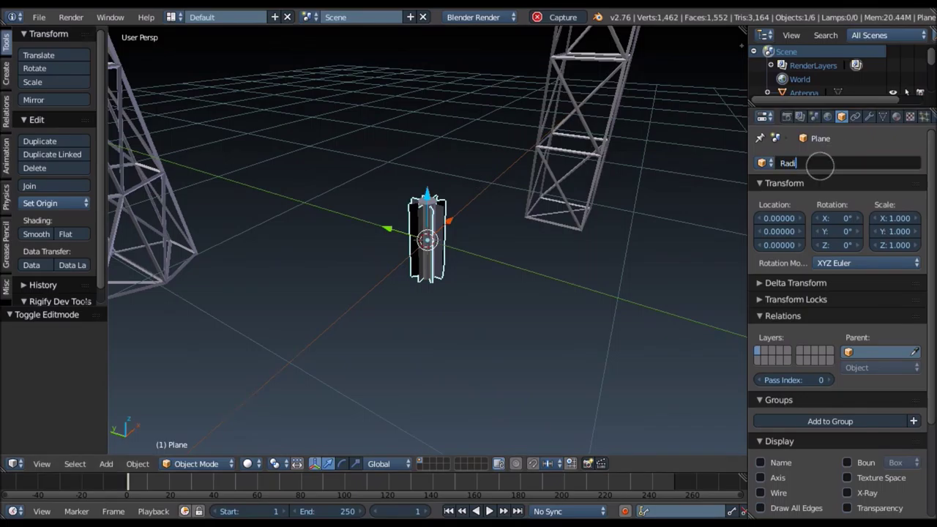
type("RadioThermalGenera")
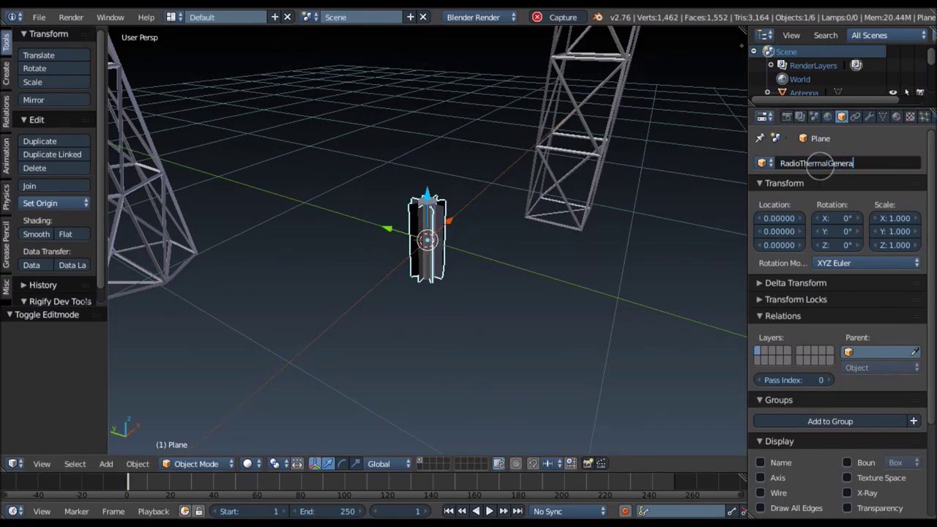
type("tor")
key("Return")
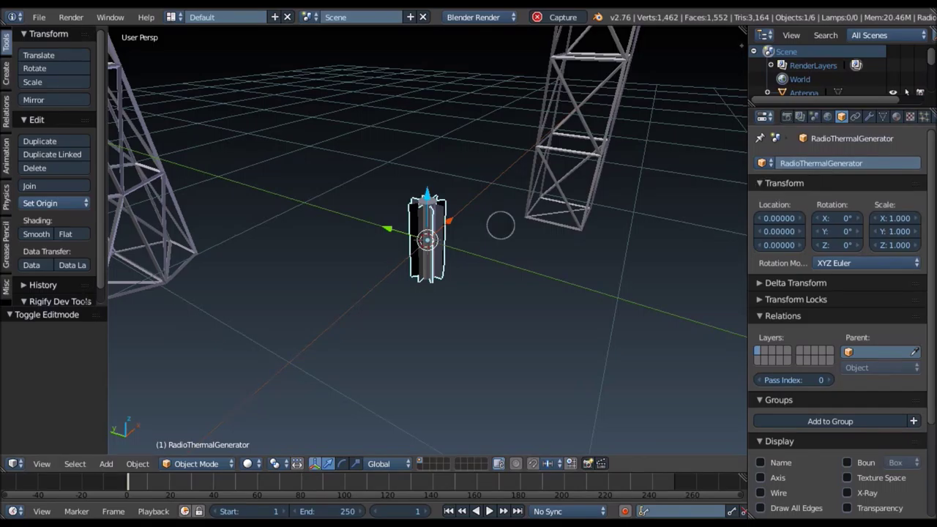
middle_click_drag(370, 220, 561, 257)
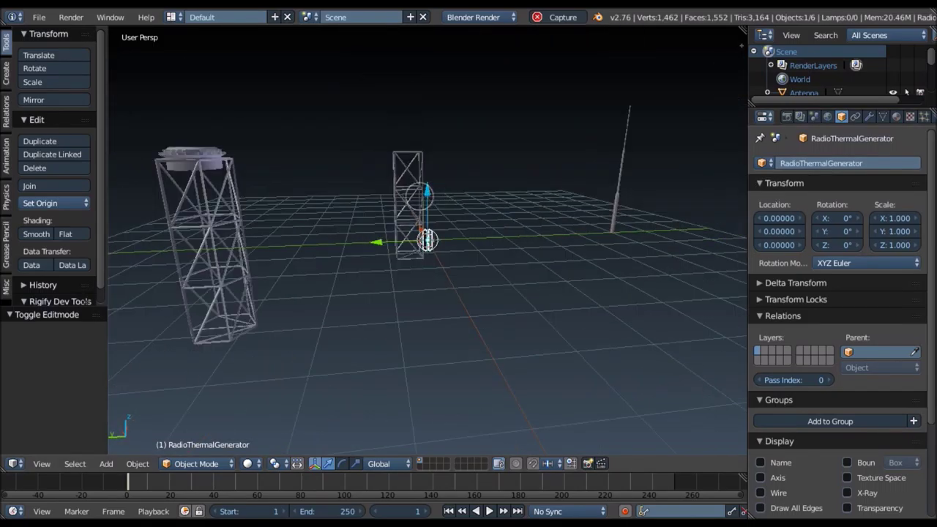
Step: Try moving the generator 5 along X, then clear its location back to the origin
type("gx5")
key("Return")
middle_click_drag(349, 223, 373, 213)
key("alt+g")
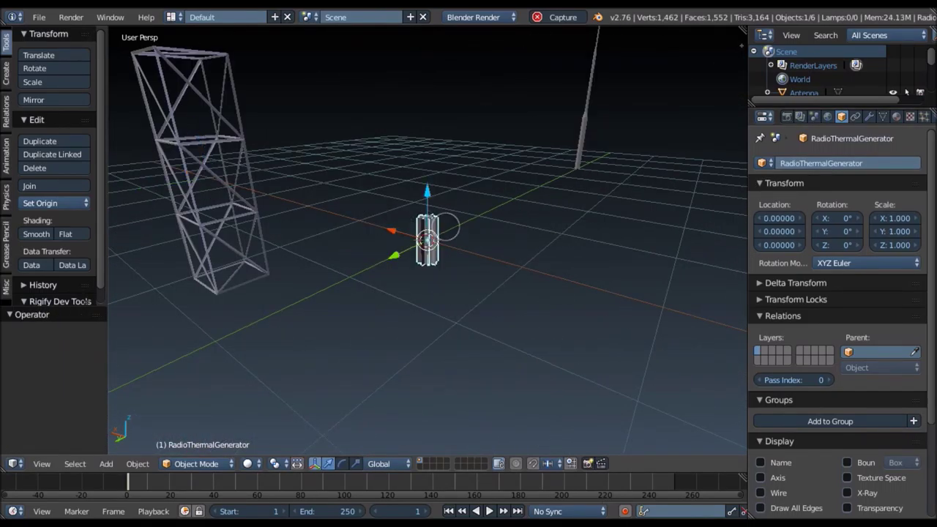
Step: Select the inner cylinder together with RadioThermalGenerator, keeping the generator as the active object
scroll(424, 224, "up", 5)
right_click(419, 157, "shift")
right_click(464, 176, "shift")
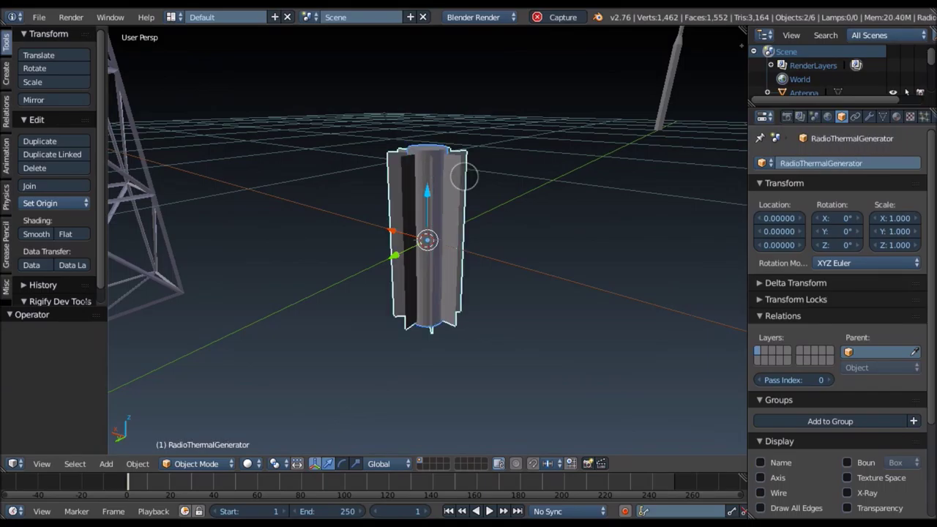
scroll(527, 194, "down", 3)
middle_click_drag(528, 194, 397, 236)
Step: Move RadioThermalGenerator 5 along Y and 5 along X, placing it at X 5, Y 5
type("g")
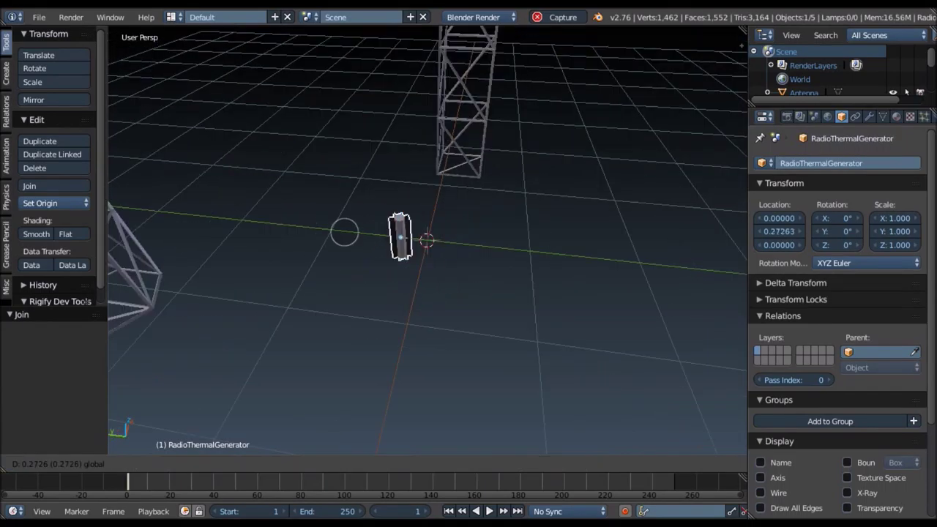
type("y5")
key("Return")
type("gx5")
key("Return")
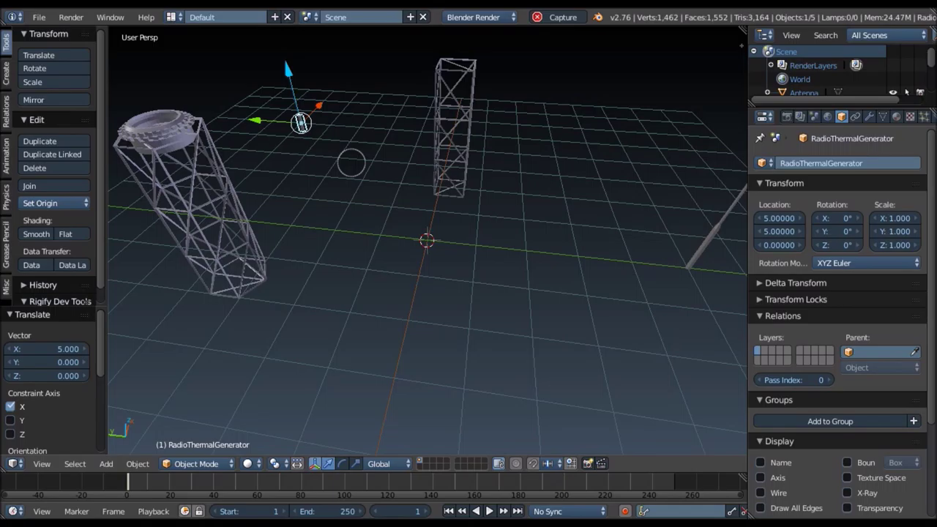
Step: Orbit the scene to check the towers, antenna and relocated generator together
middle_click_drag(464, 351, 398, 296)
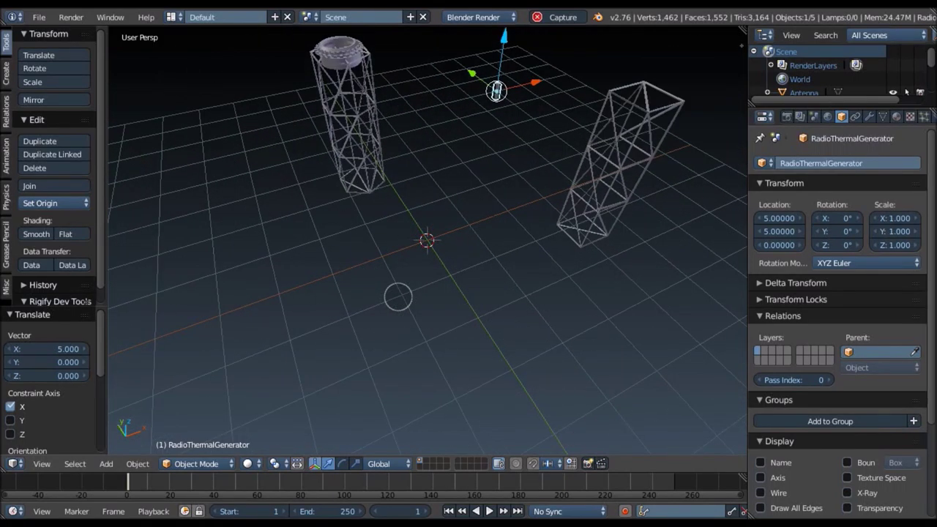
mouse_move(397, 296)
middle_mouse_down()
mouse_move(412, 309)
mouse_move(416, 268)
mouse_move(548, 224)
middle_mouse_up()
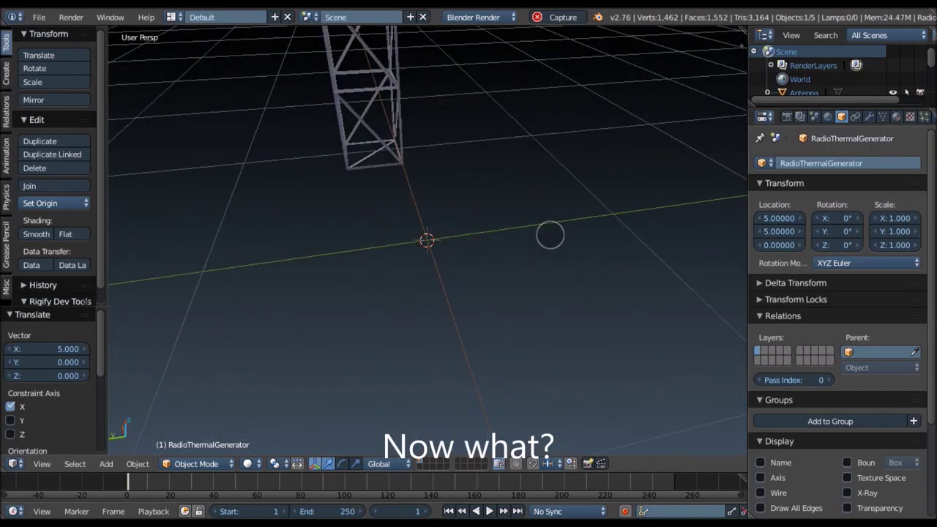
scroll(550, 235, "up", 2)
scroll(550, 234, "down", 5)
mouse_move(454, 284)
middle_mouse_down()
mouse_move(533, 283)
mouse_move(380, 257)
mouse_move(469, 226)
middle_mouse_up()
left_click(39, 17)
mouse_move(59, 264)
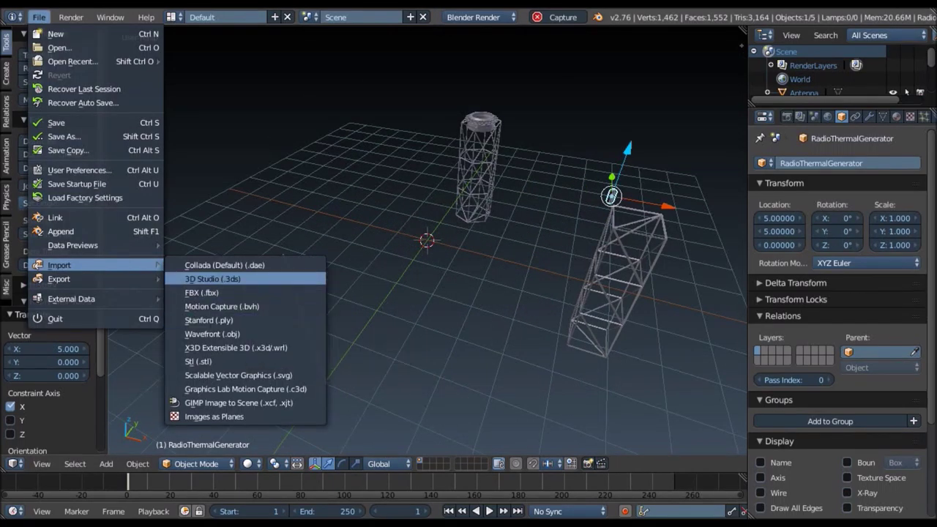
Step: Start a 3D Studio (.3ds) import and browse to the Starry Night Pro 6 Sky Data\Models folder
left_click(212, 279)
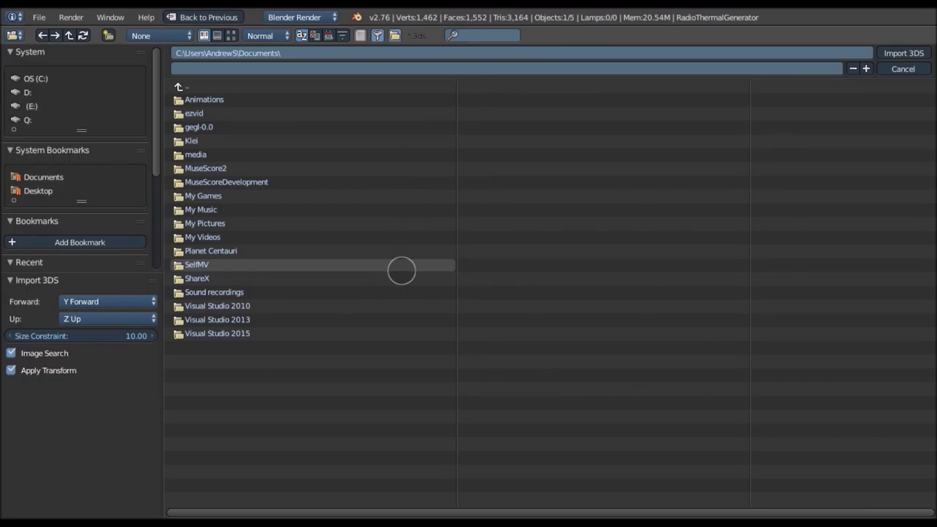
left_click(320, 53)
type("C:\\ProgramData\\Starry Night Pro 6\\Sky Data\\Planet Images")
key("Return")
left_click(184, 87)
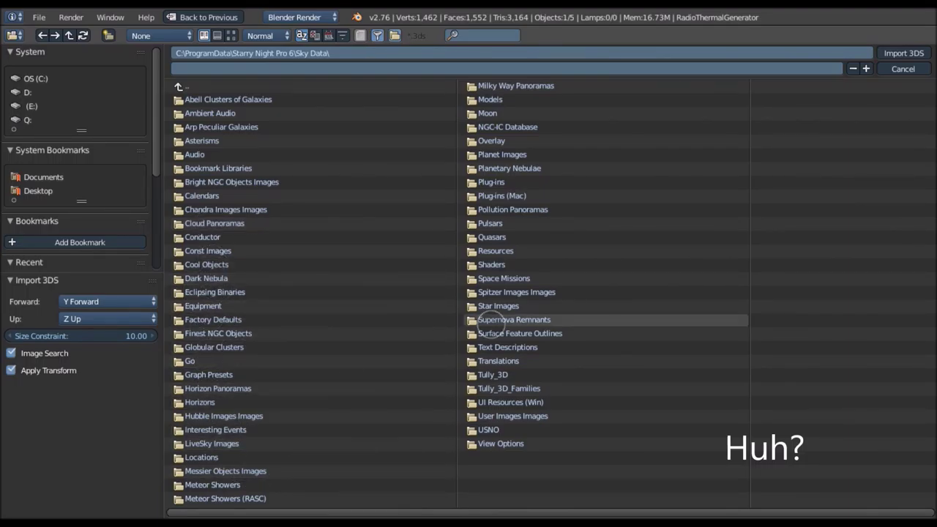
left_click(490, 99)
Step: Pick Iridium.3ds from the Models list and import it
scroll(303, 320, "down", 5)
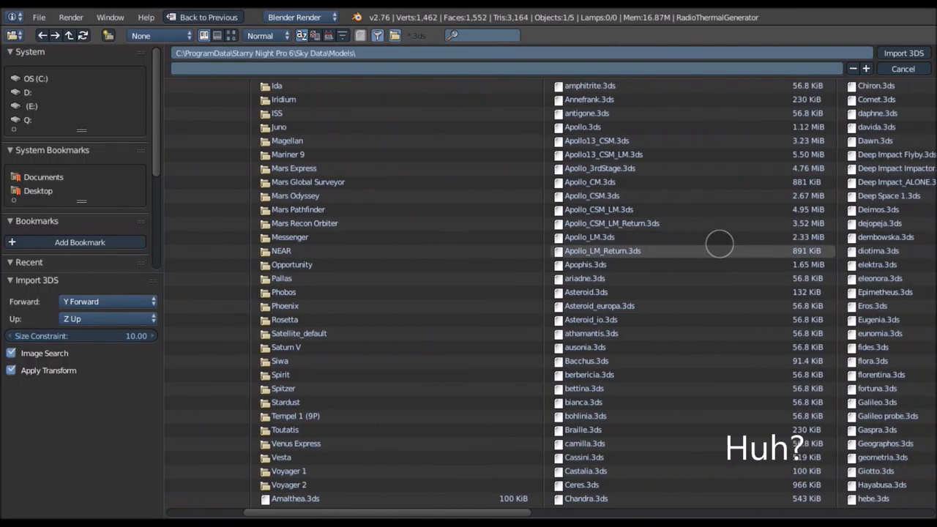
scroll(719, 244, "down", 2)
scroll(836, 184, "down", 3)
scroll(774, 271, "down", 5)
scroll(707, 300, "down", 1)
scroll(696, 322, "down", 4)
scroll(695, 320, "down", 3)
scroll(696, 320, "down", 2)
scroll(684, 323, "up", 2)
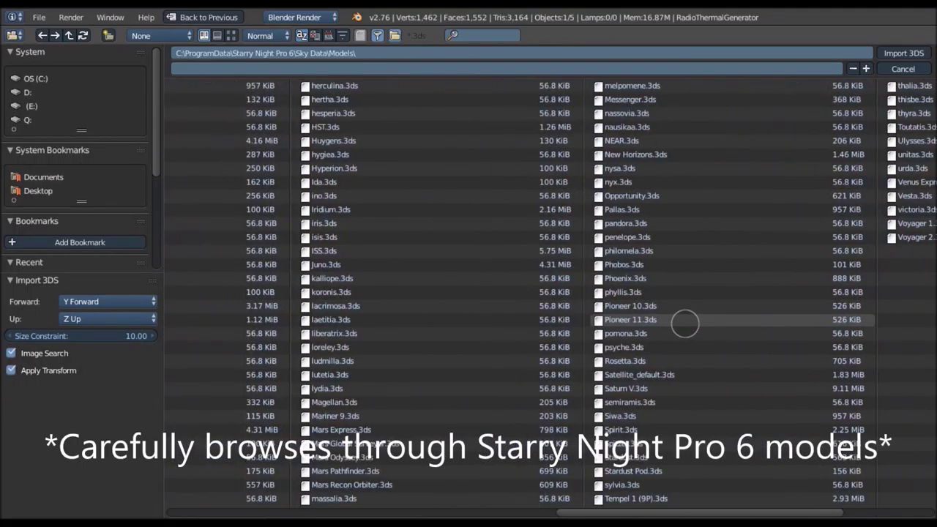
left_click(360, 210)
left_click(903, 53)
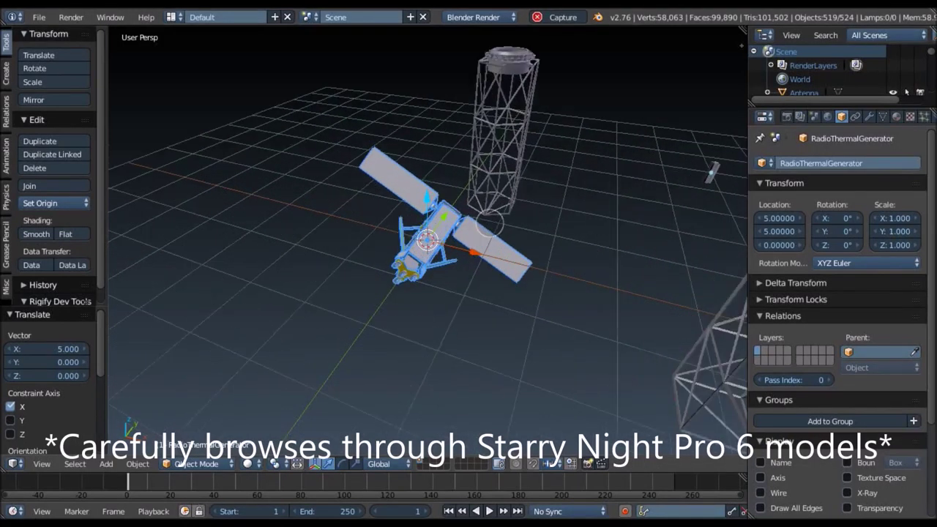
Step: Zoom in on the imported satellite and preview it in rendered shading, then return to solid
scroll(490, 224, "up", 5)
mouse_move(487, 259)
middle_mouse_down()
mouse_move(368, 147)
mouse_move(254, 182)
mouse_move(442, 261)
mouse_move(432, 249)
mouse_move(452, 275)
middle_mouse_up()
right_click(432, 249)
scroll(452, 274, "up", 3)
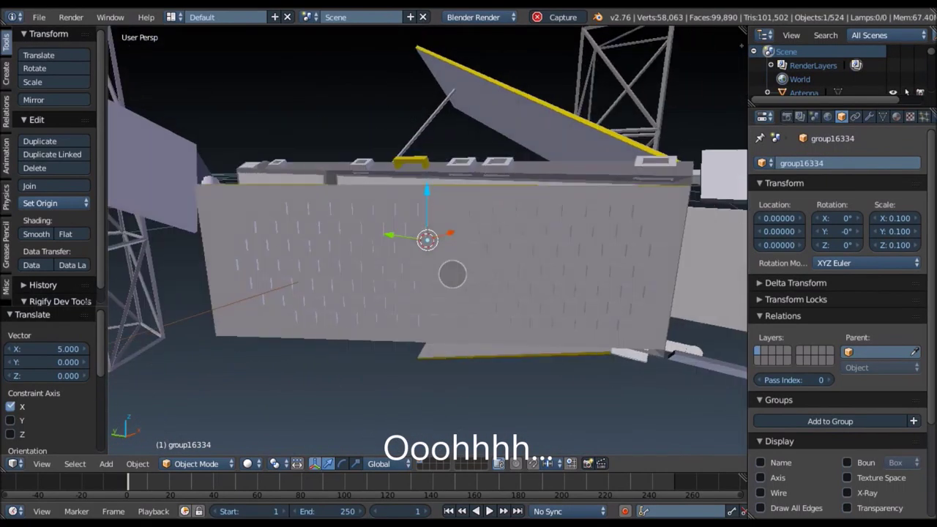
scroll(365, 246, "down", 5)
key("shift+z")
scroll(411, 295, "up", 3)
scroll(411, 295, "down", 4)
key("shift+z")
Step: Switch the render engine from Blender Render to Cycles Render
left_click(479, 17)
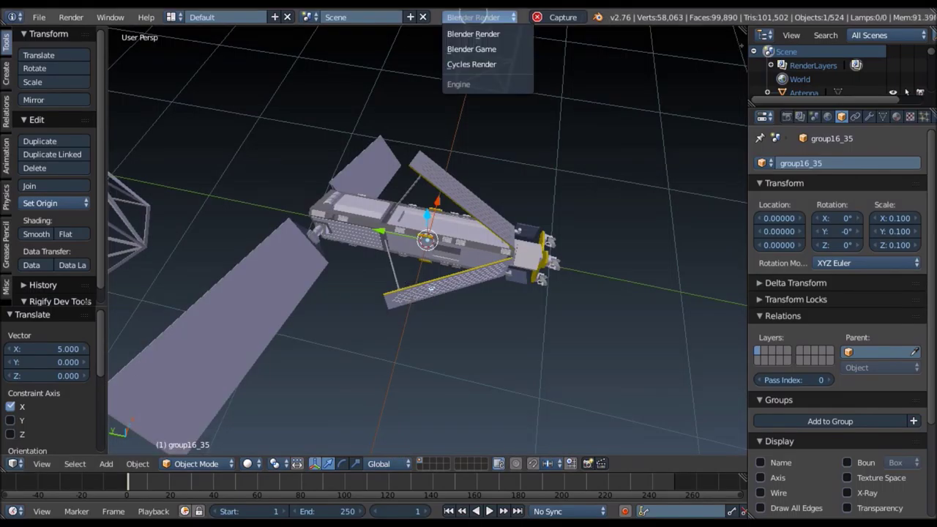
left_click(476, 64)
middle_click_drag(439, 242, 468, 203)
key("shift+z")
scroll(468, 203, "up", 3)
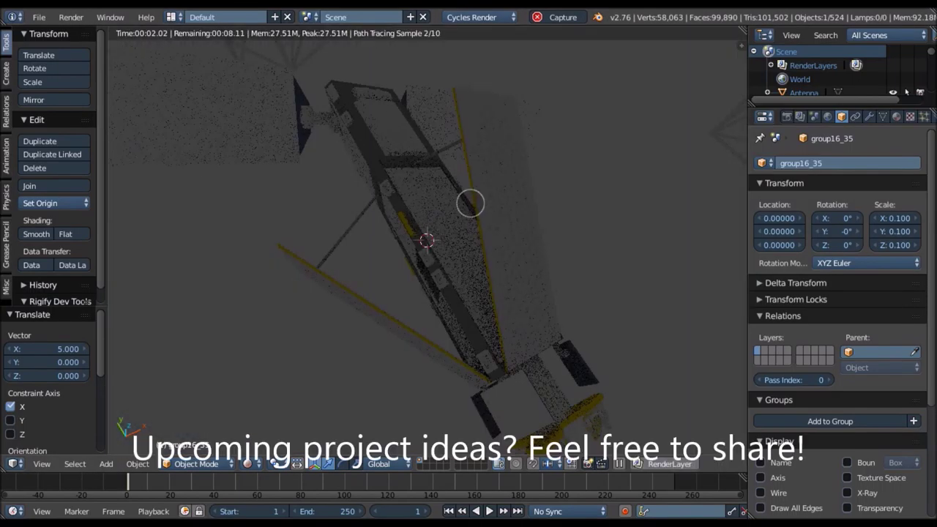
key("shift+z")
left_click(896, 117)
mouse_move(439, 212)
middle_mouse_down()
mouse_move(476, 175)
mouse_move(496, 216)
middle_mouse_up()
right_click(496, 215)
scroll(496, 215, "up", 4)
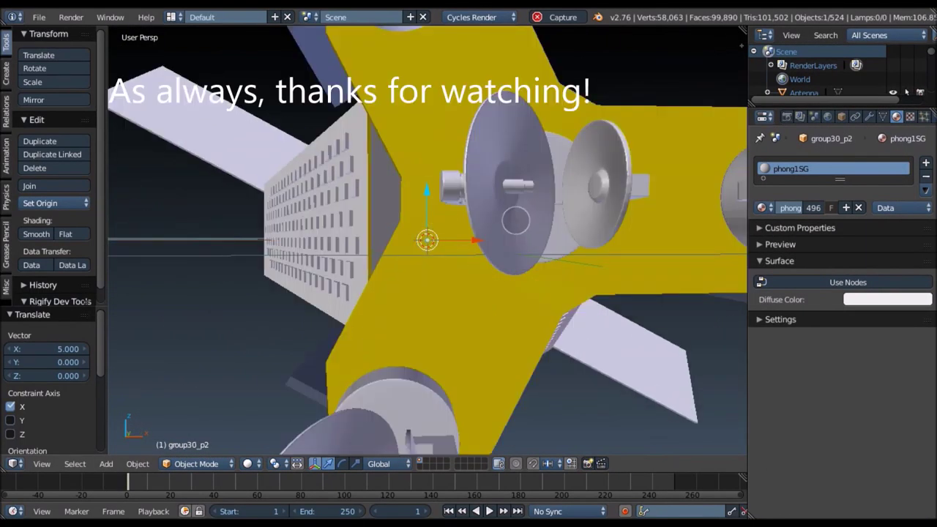
scroll(496, 215, "up", 3)
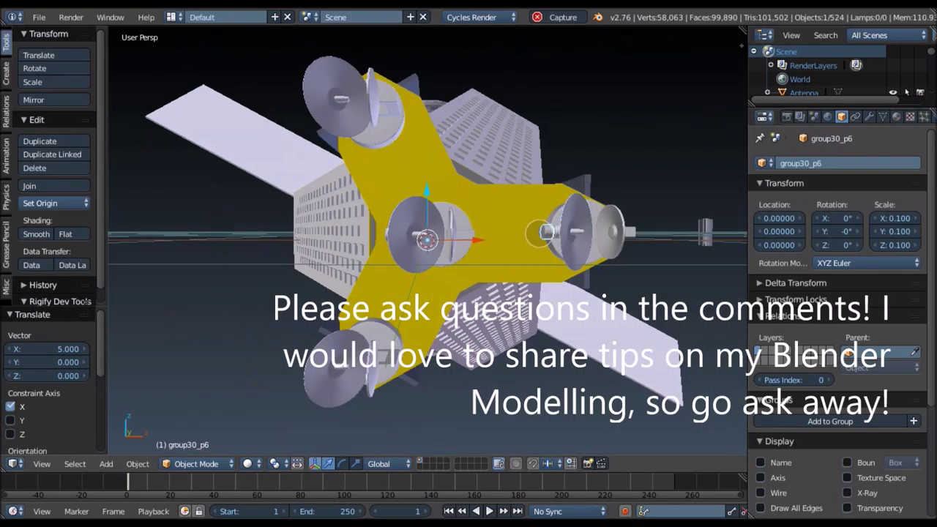
right_click(538, 233)
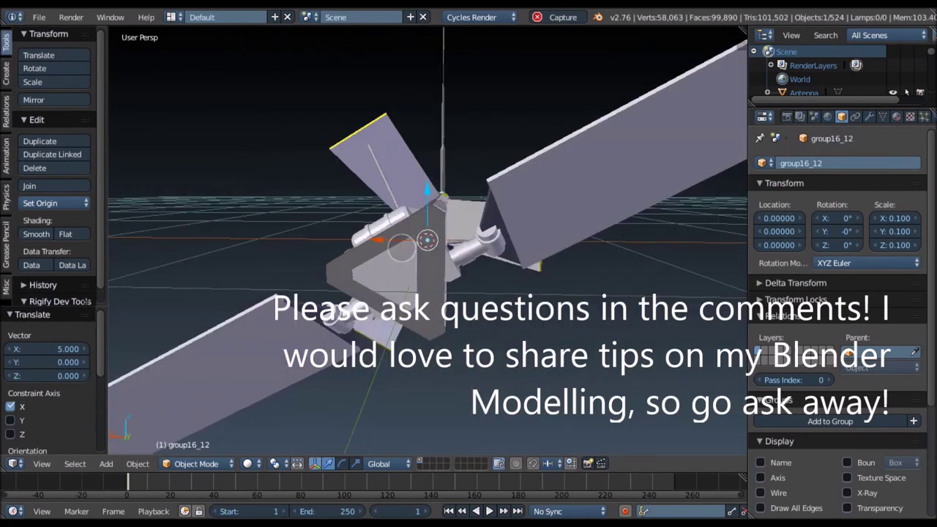
right_click(473, 271)
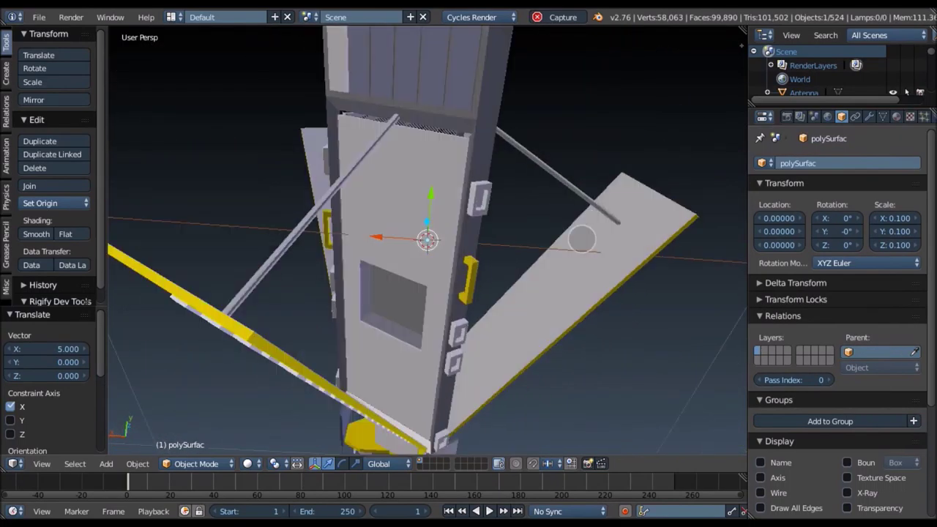
right_click(448, 242)
scroll(449, 242, "down", 5)
scroll(449, 241, "down", 4)
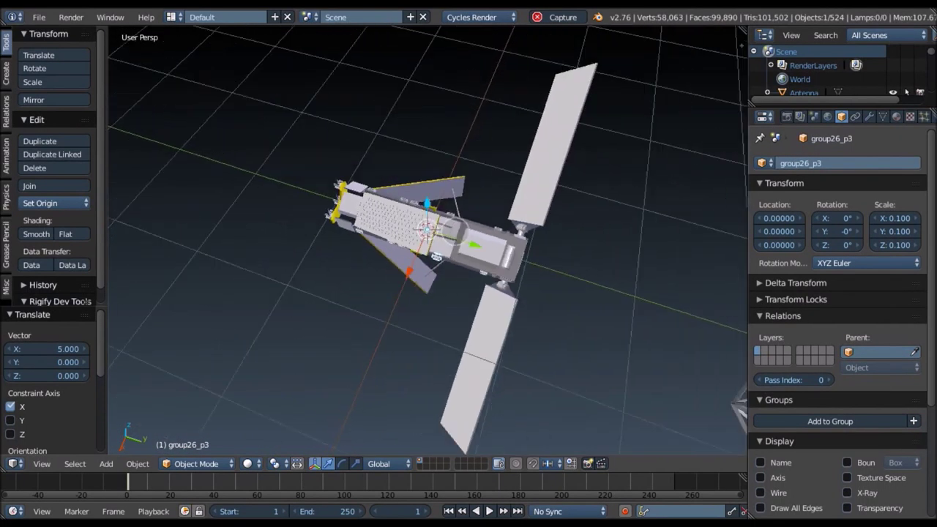
scroll(310, 173, "up", 4)
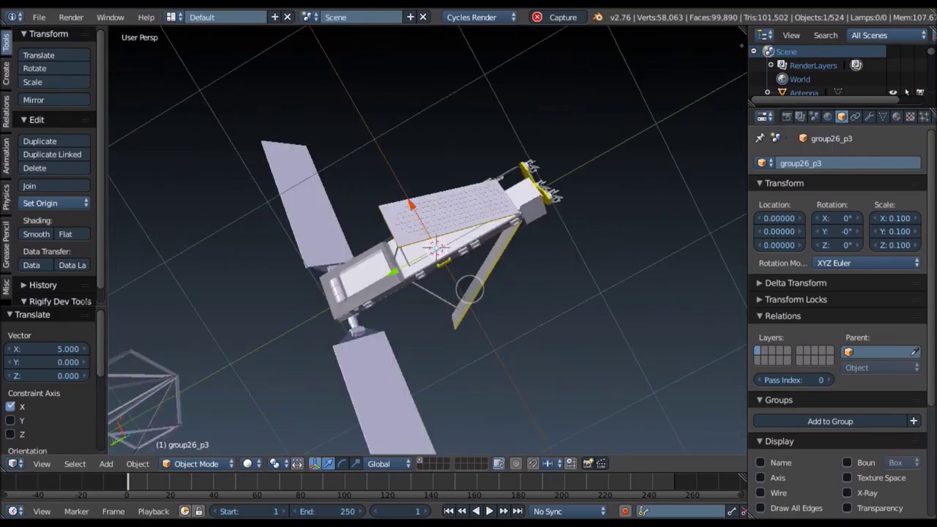